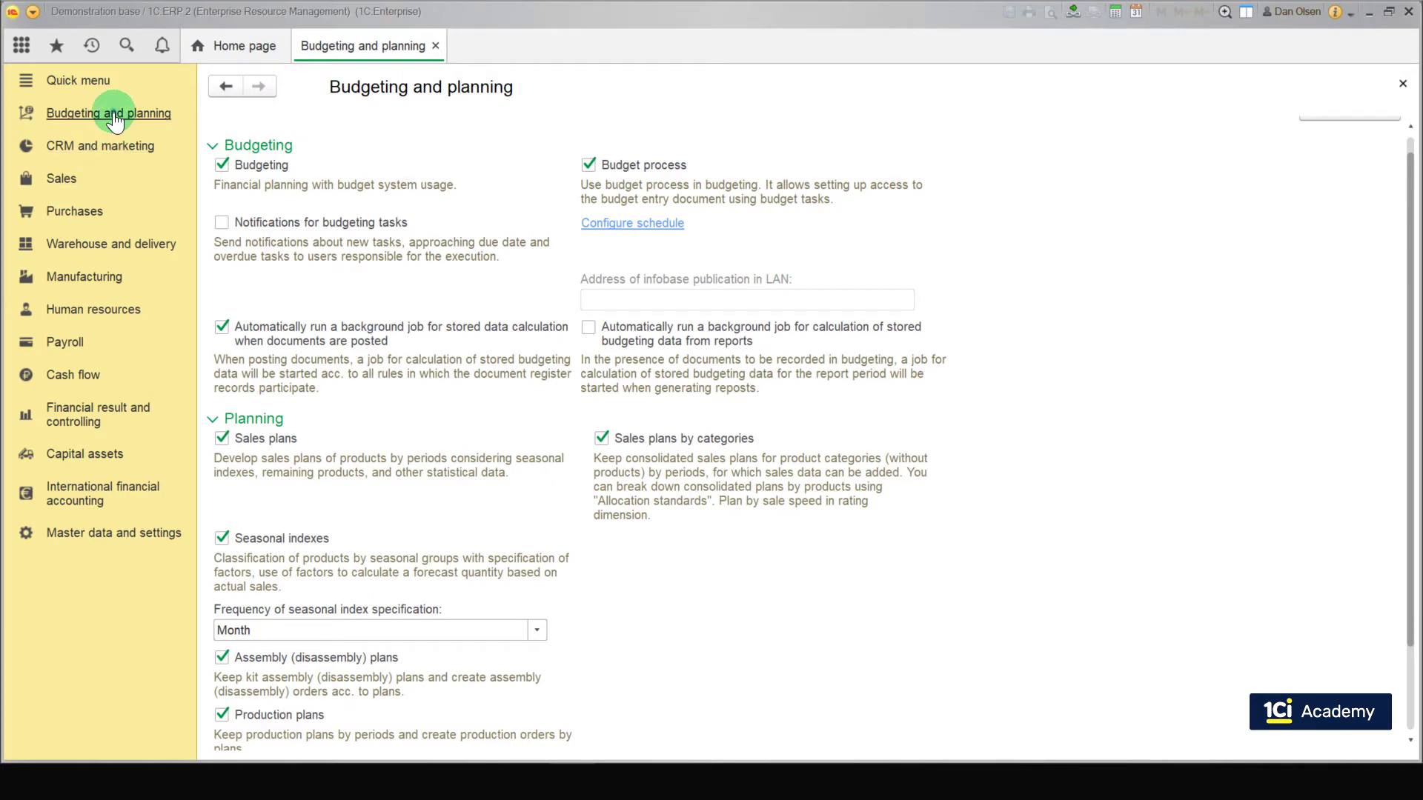
Step: Create a new assembly (disassembly) plan document and show its list of kits
click(112, 113)
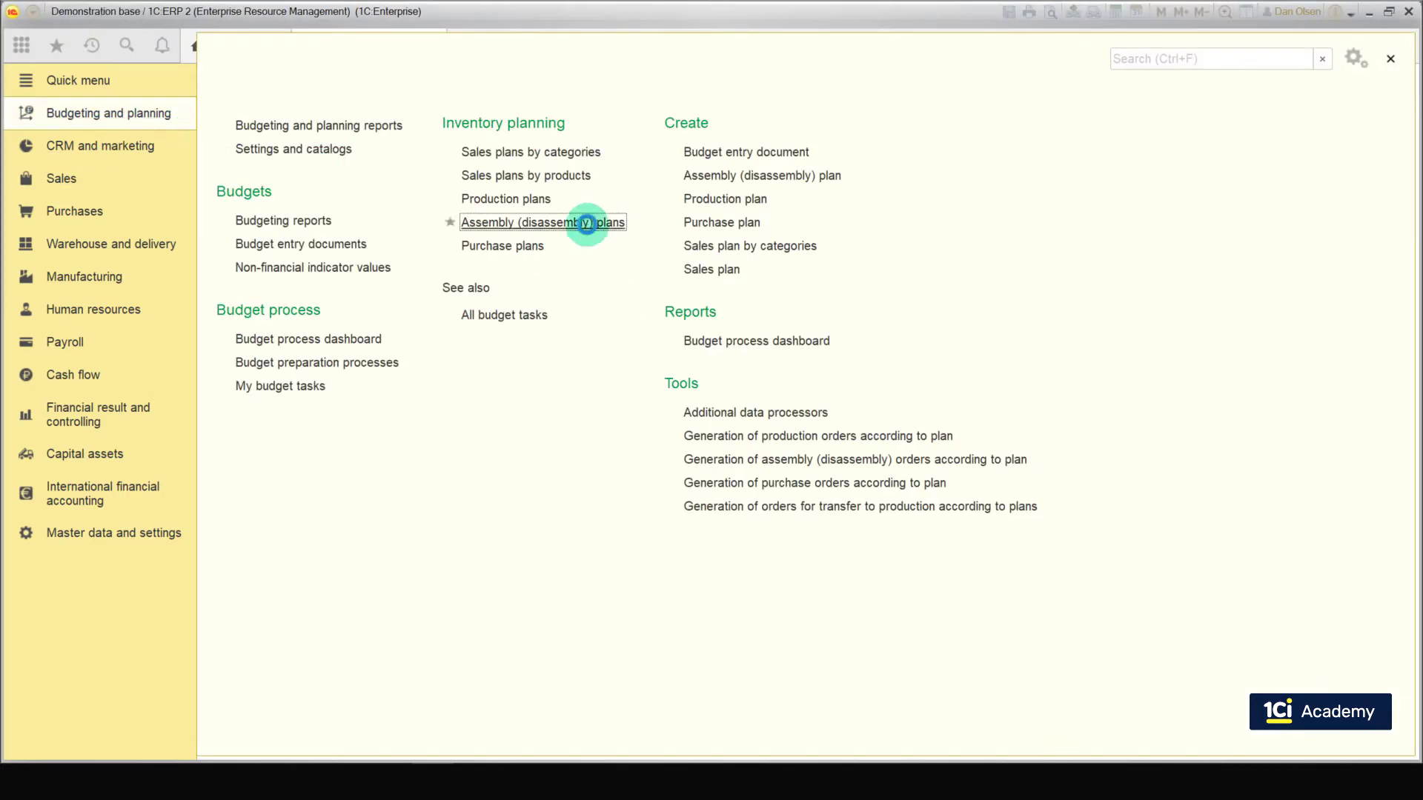
click(587, 223)
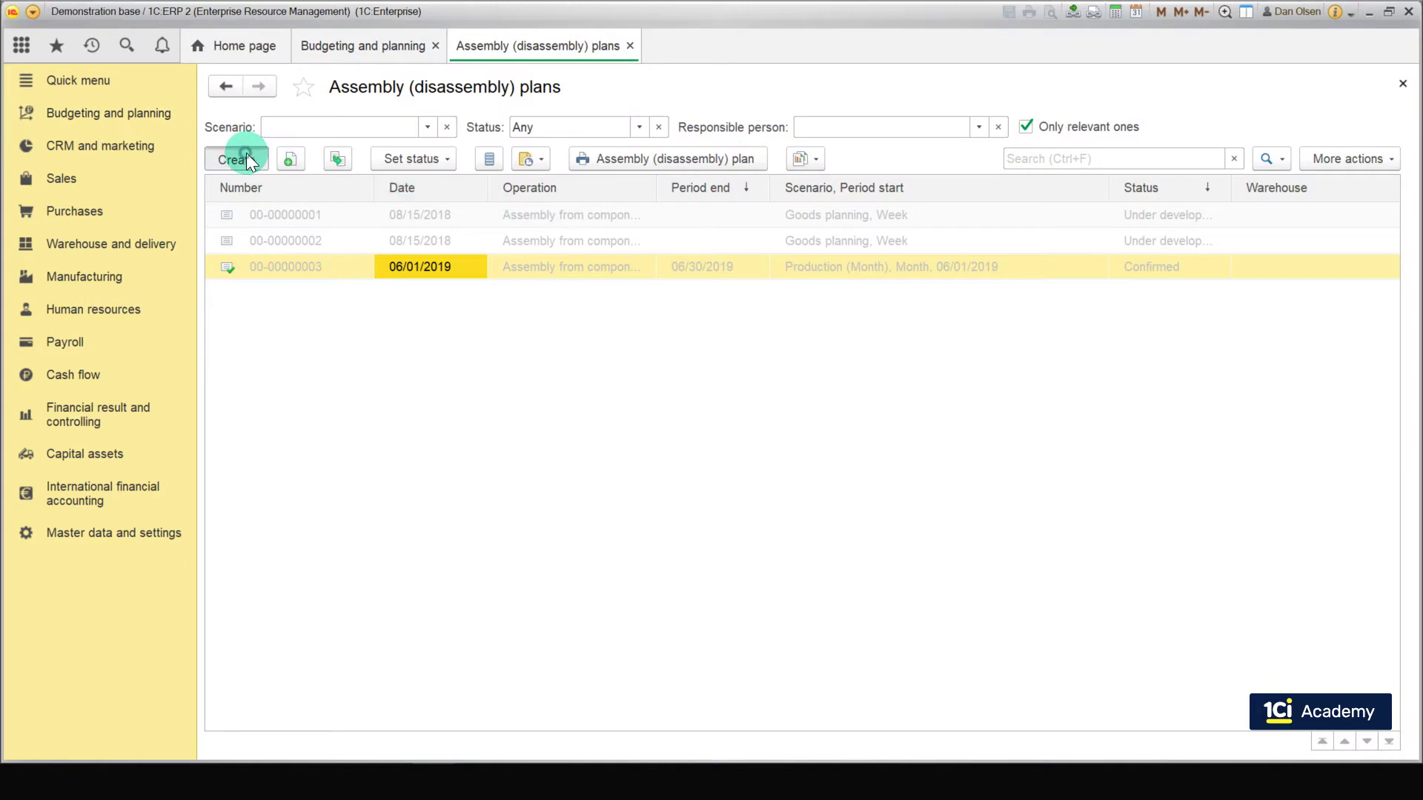
click(245, 159)
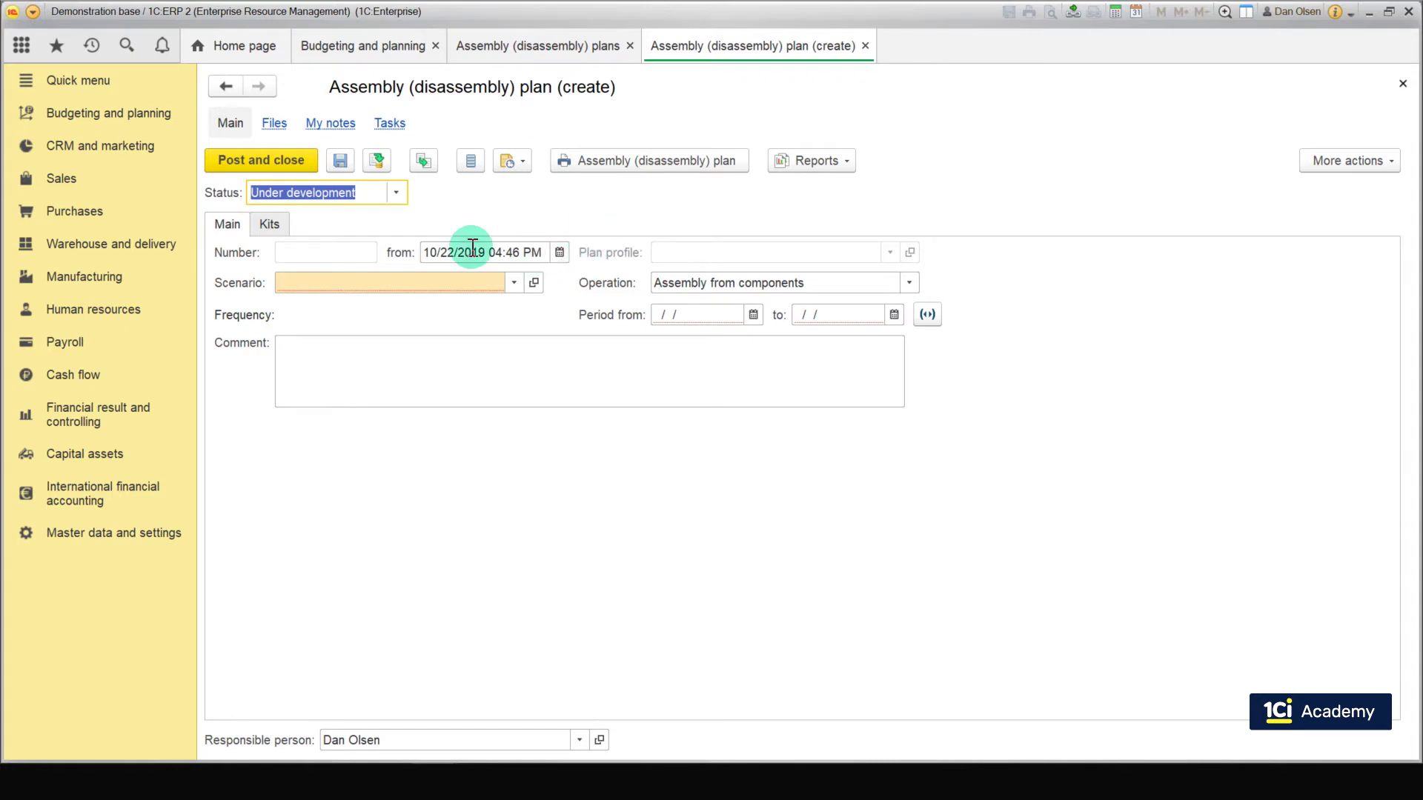
click(269, 224)
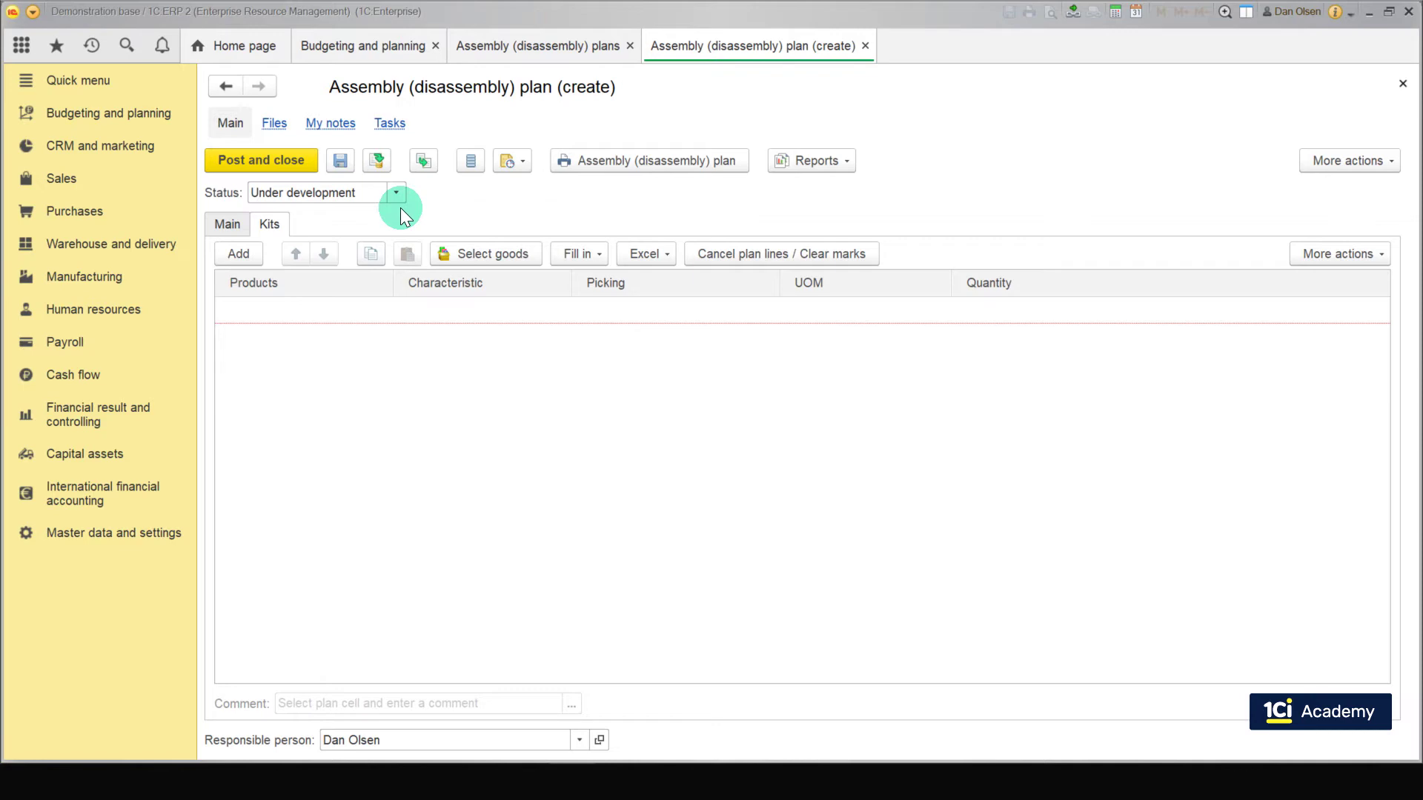
Step: Open the products catalog and highlight Elbow pads, Kneepads, Helmet and Protection kit together
click(147, 535)
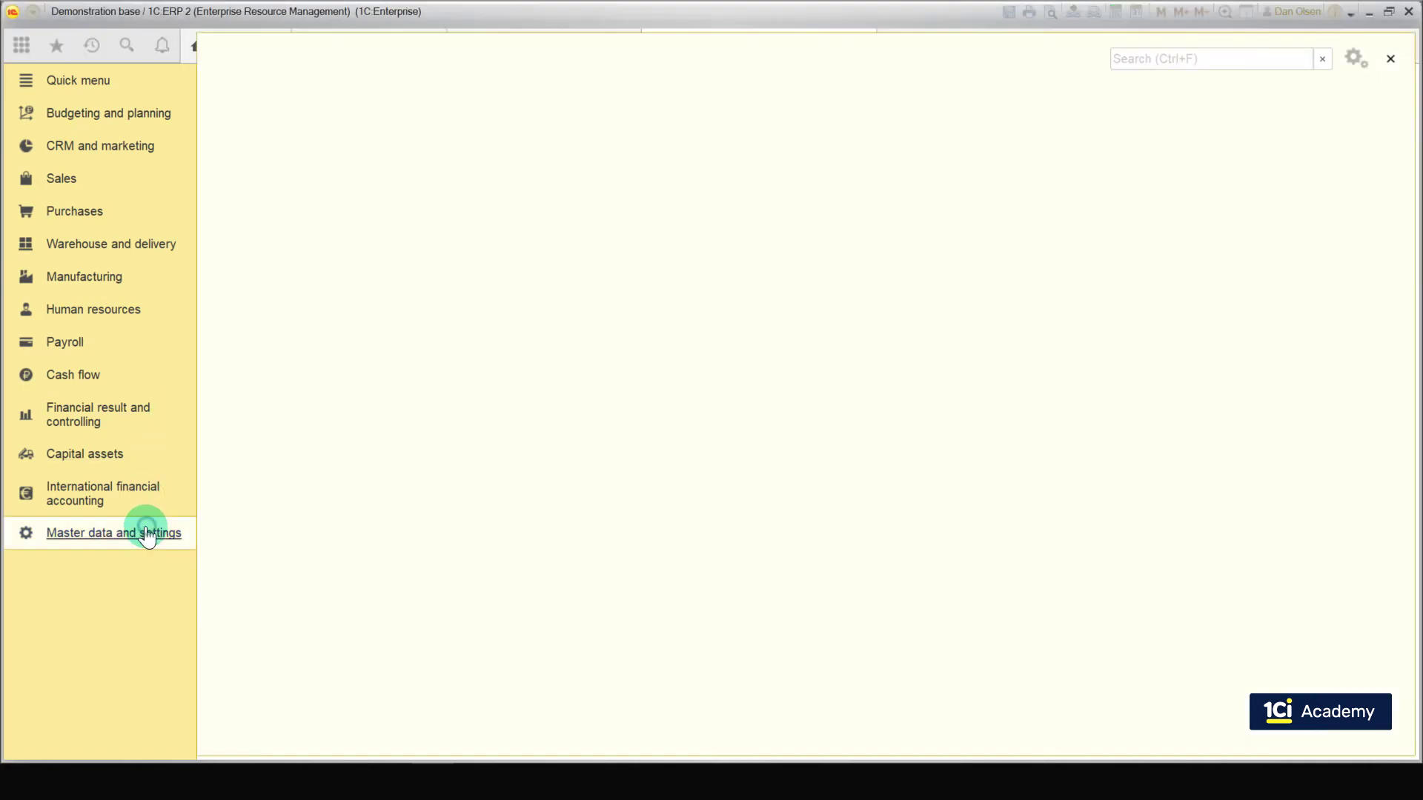
click(269, 246)
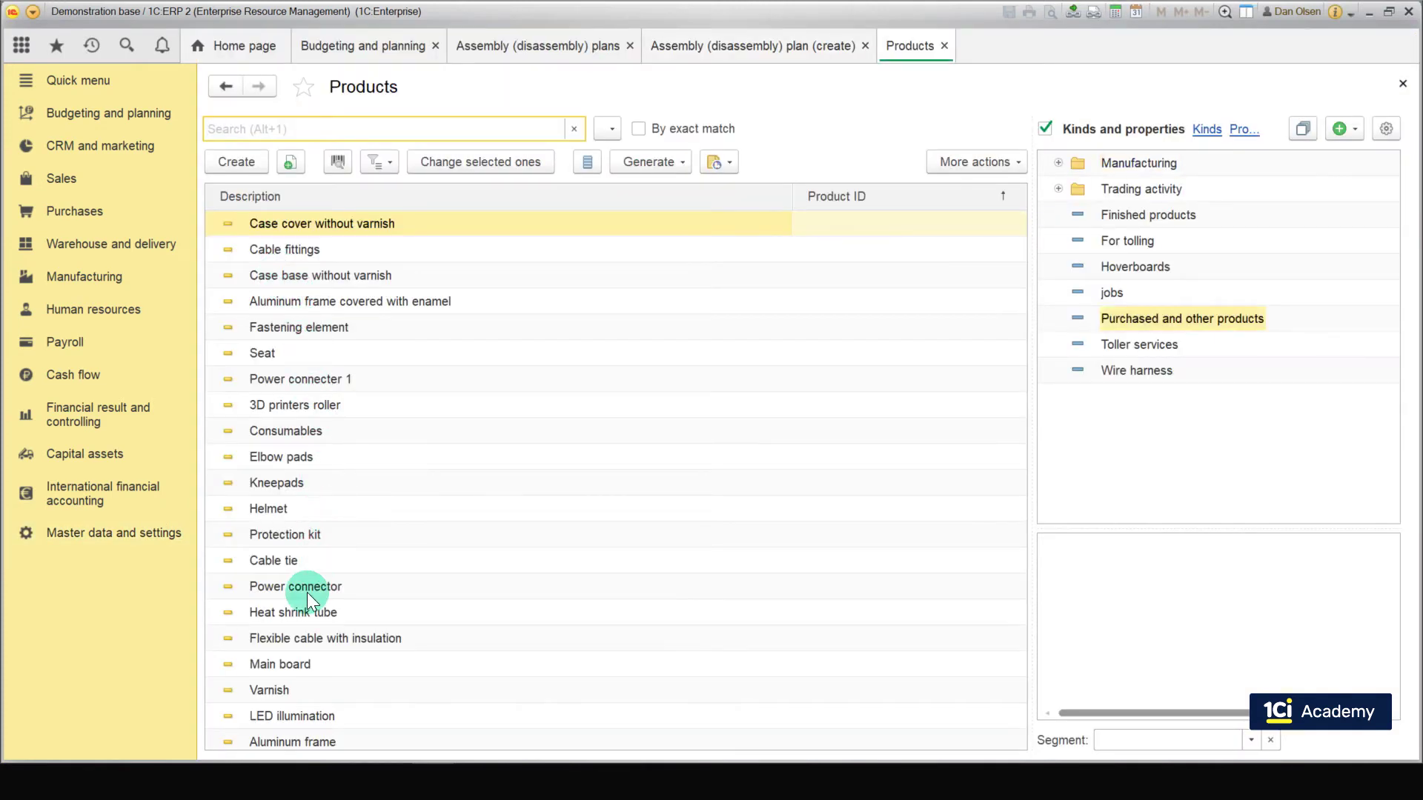
click(289, 486)
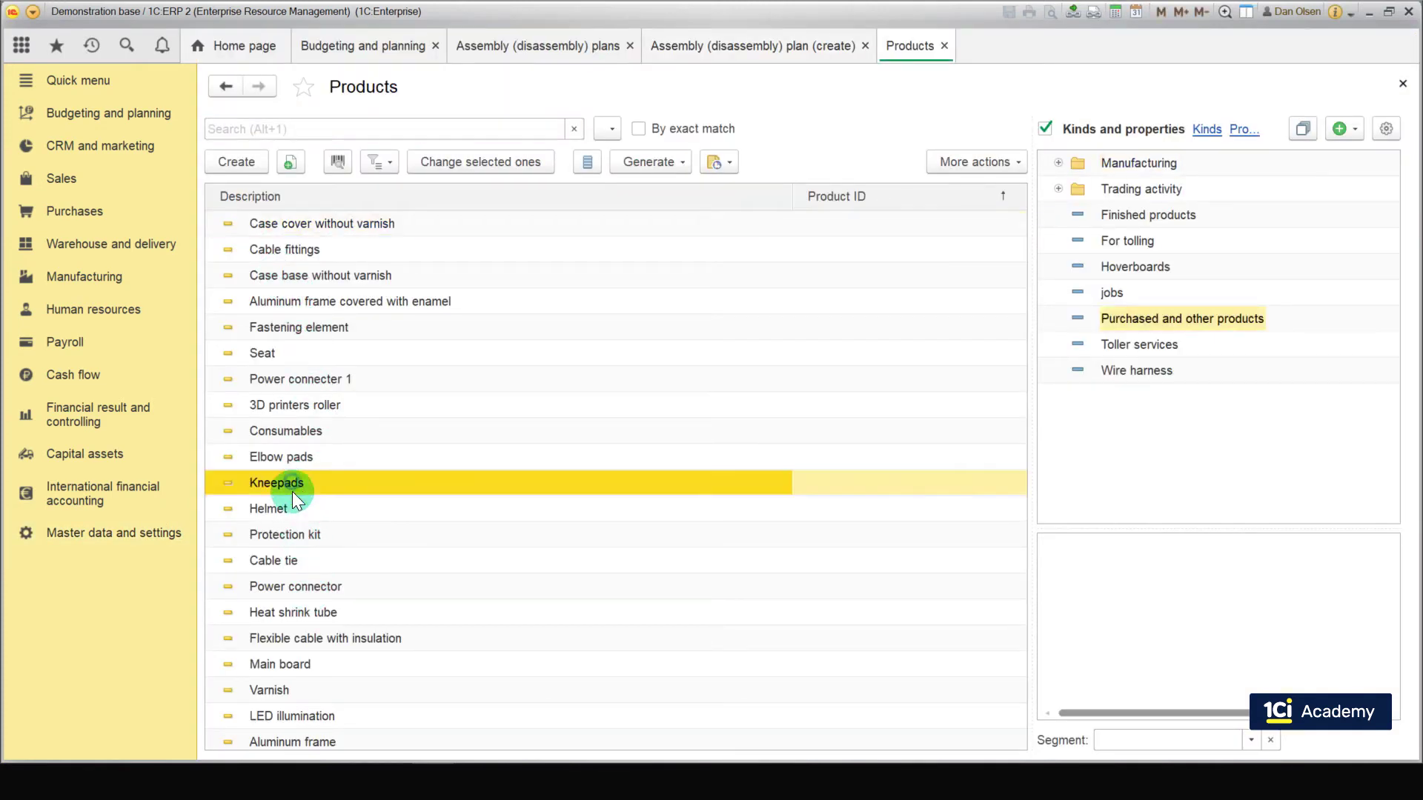
shift+click(297, 544)
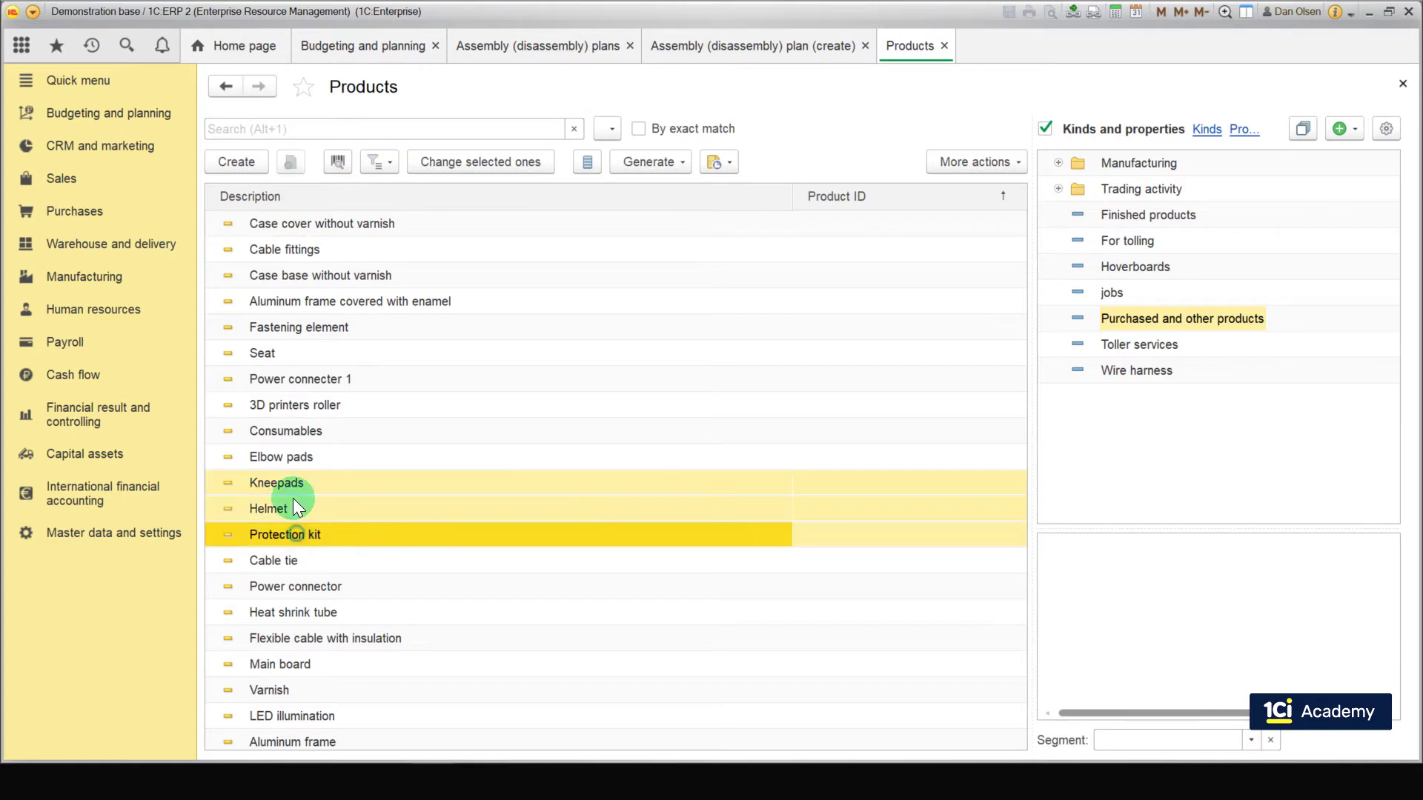
ctrl+click(280, 458)
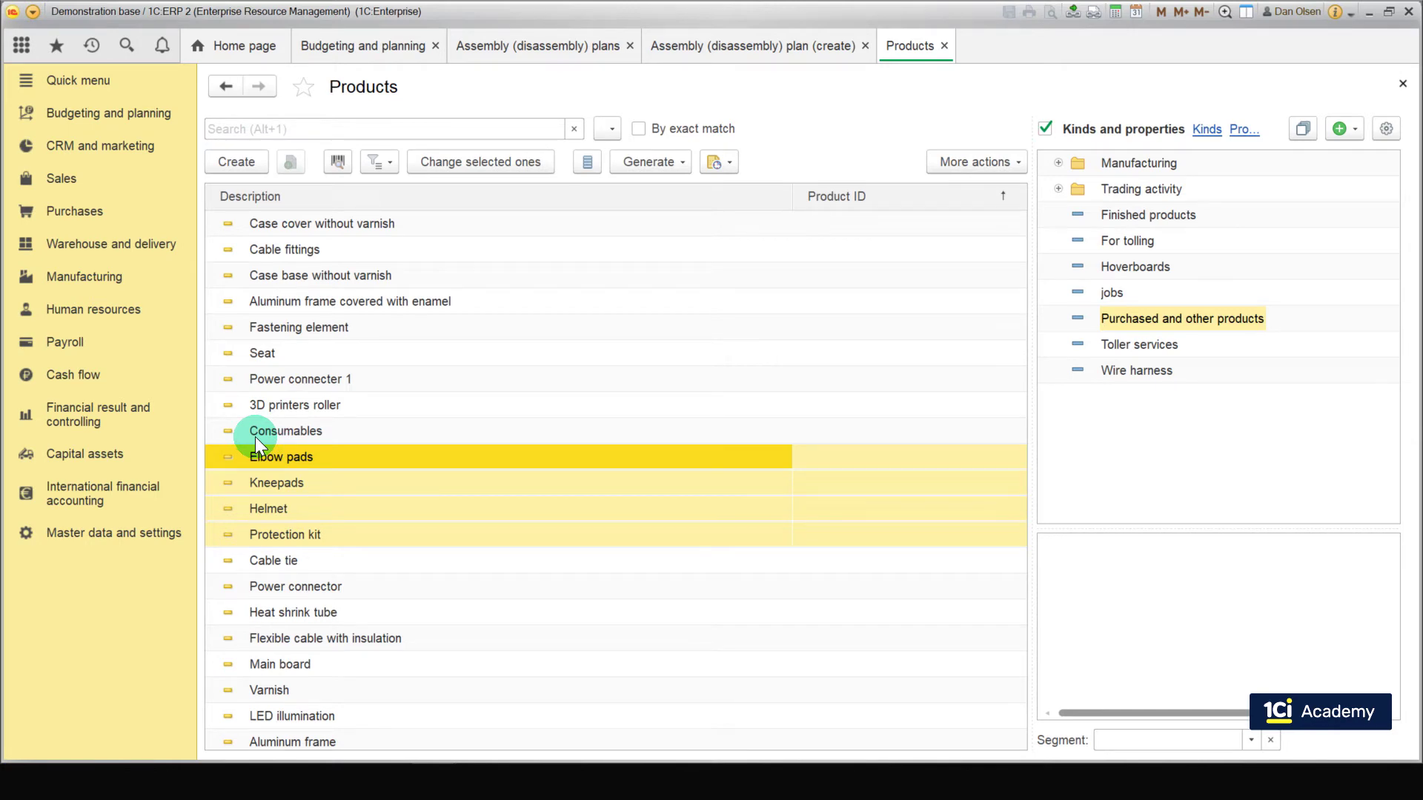
key(Right)
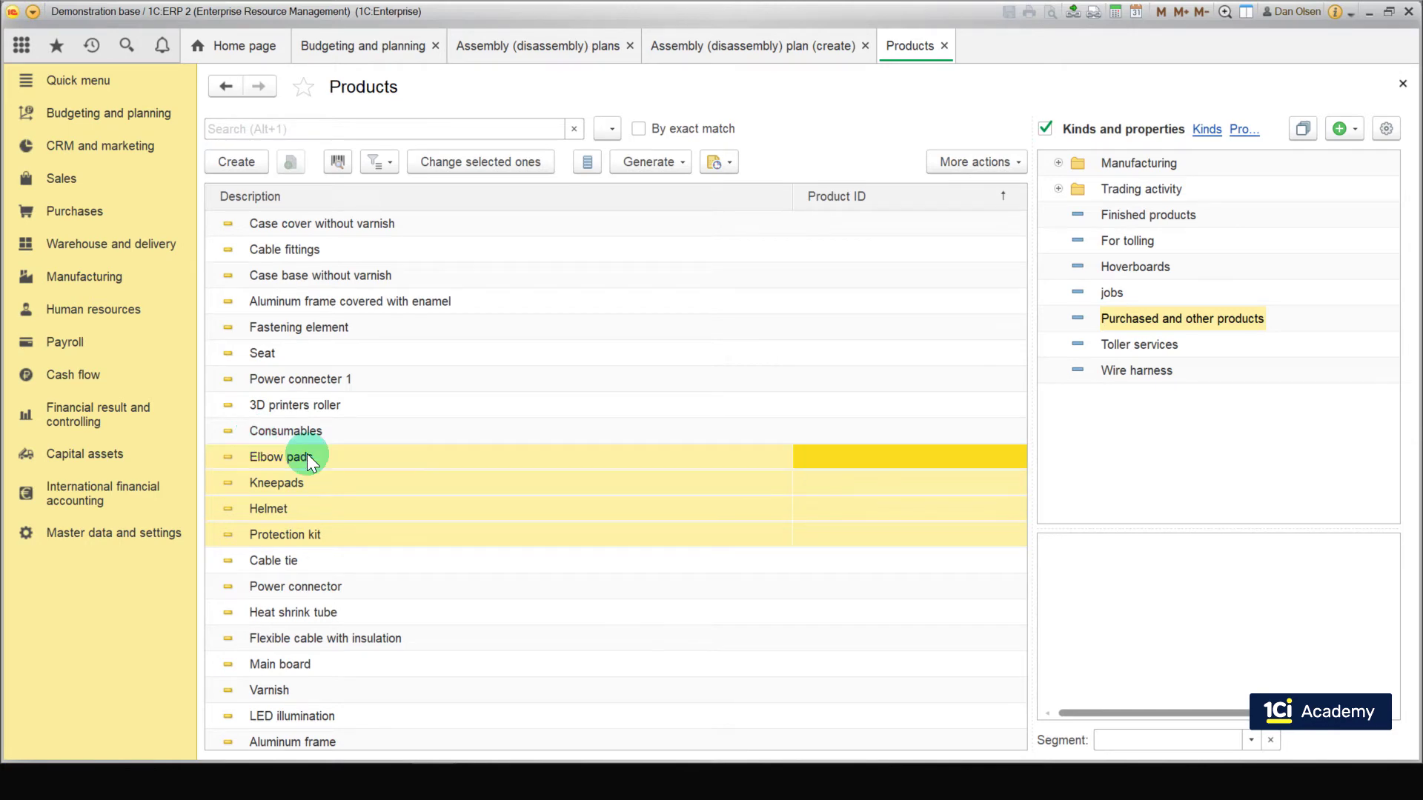
Step: Open the SBS Monthly plan scenario from the inventory planning scenarios in the budgeting and planning settings
click(131, 119)
click(335, 148)
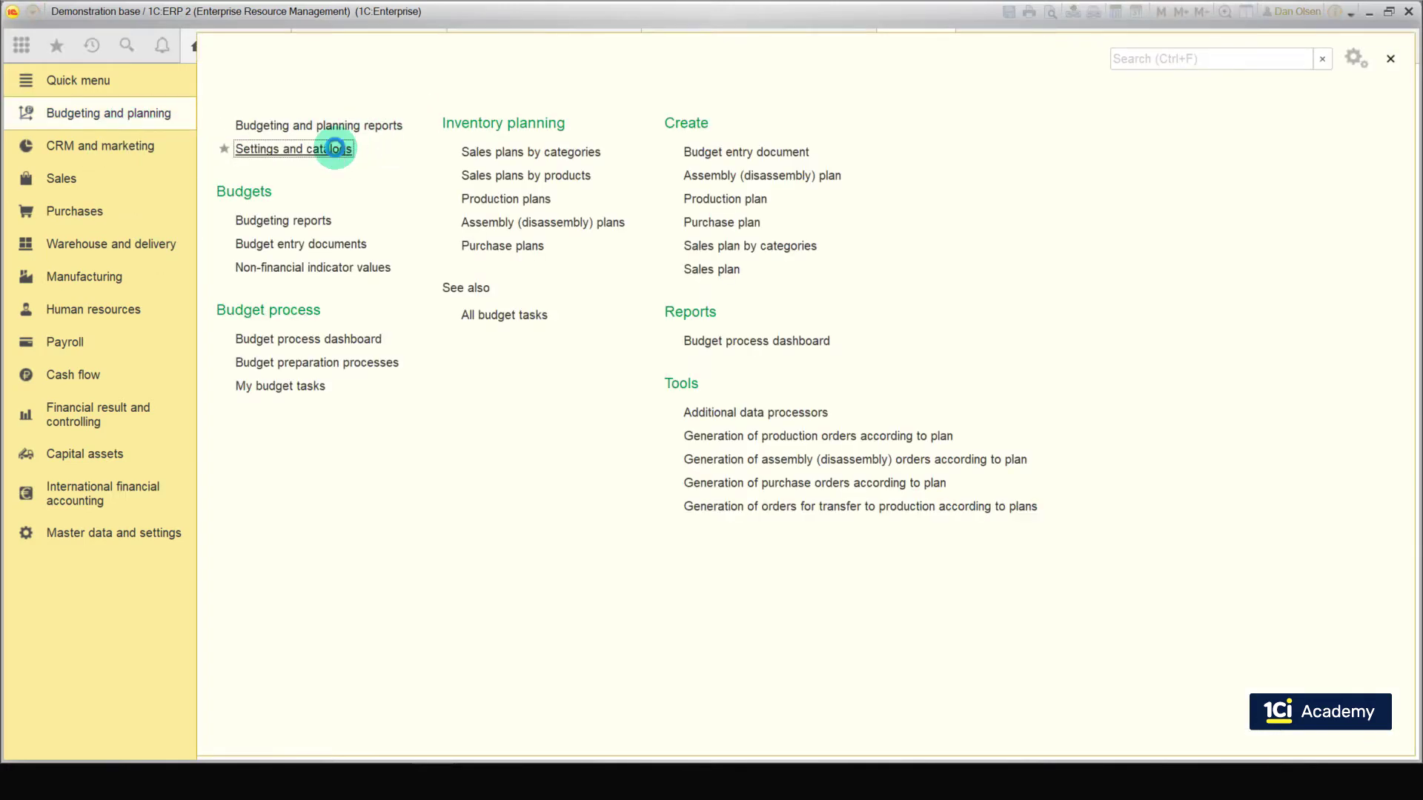
click(297, 472)
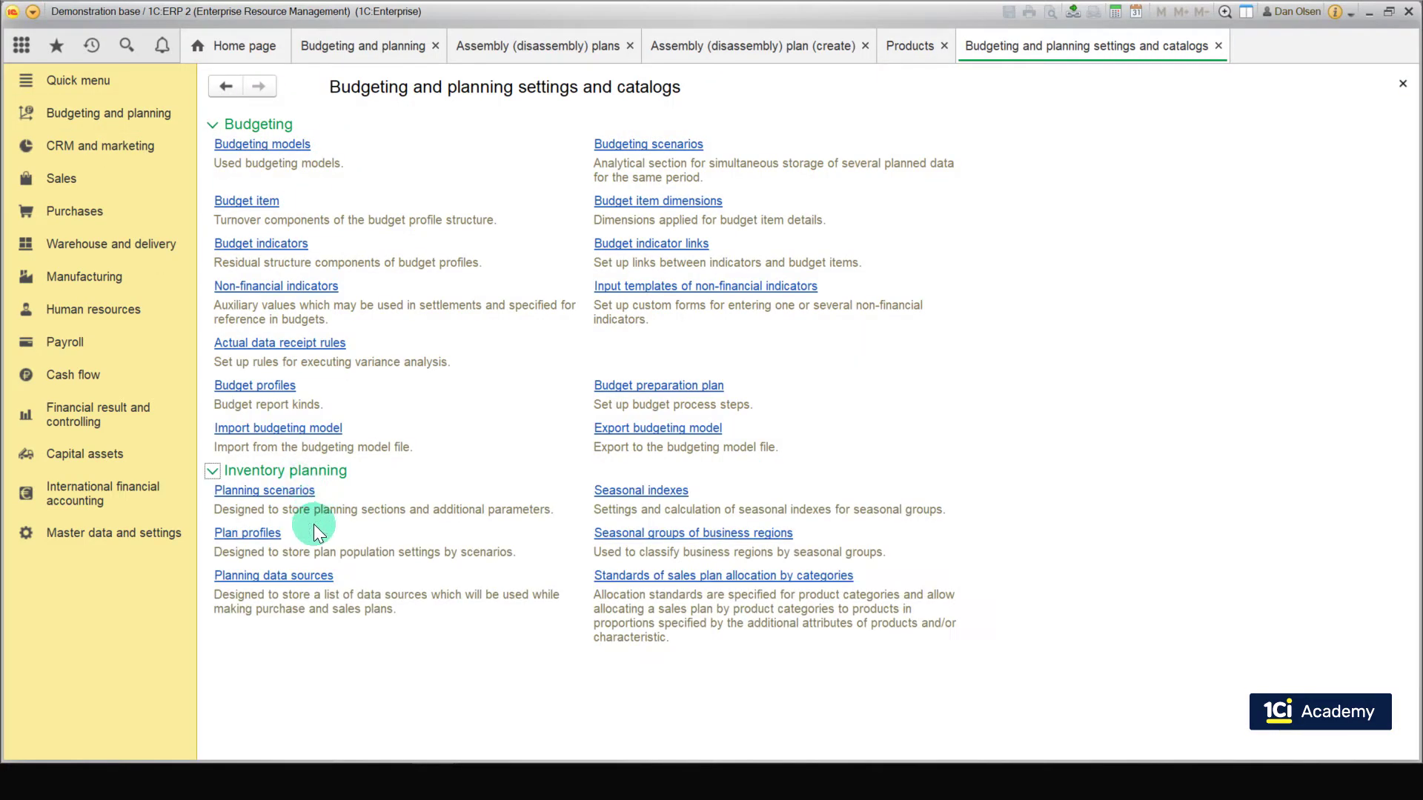
click(280, 490)
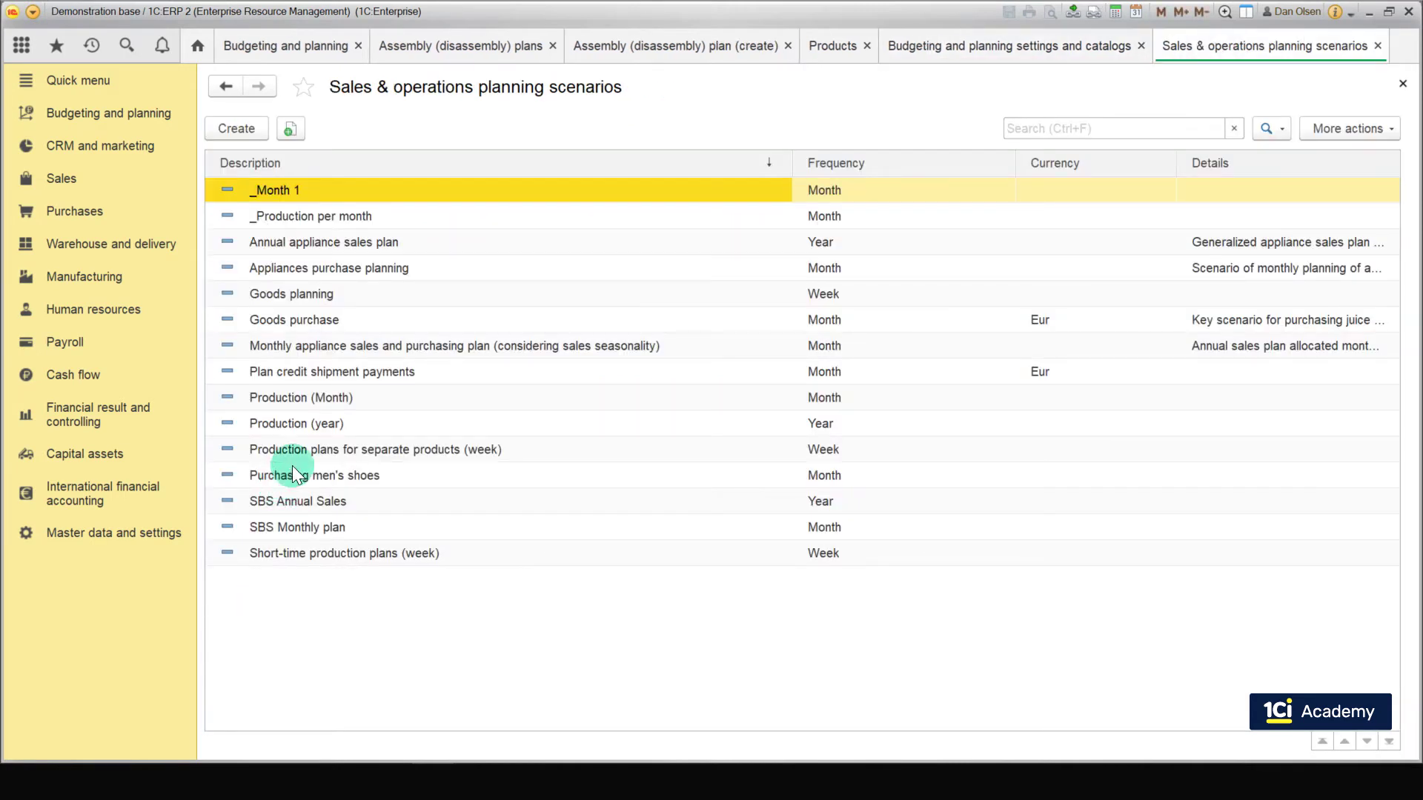
click(318, 527)
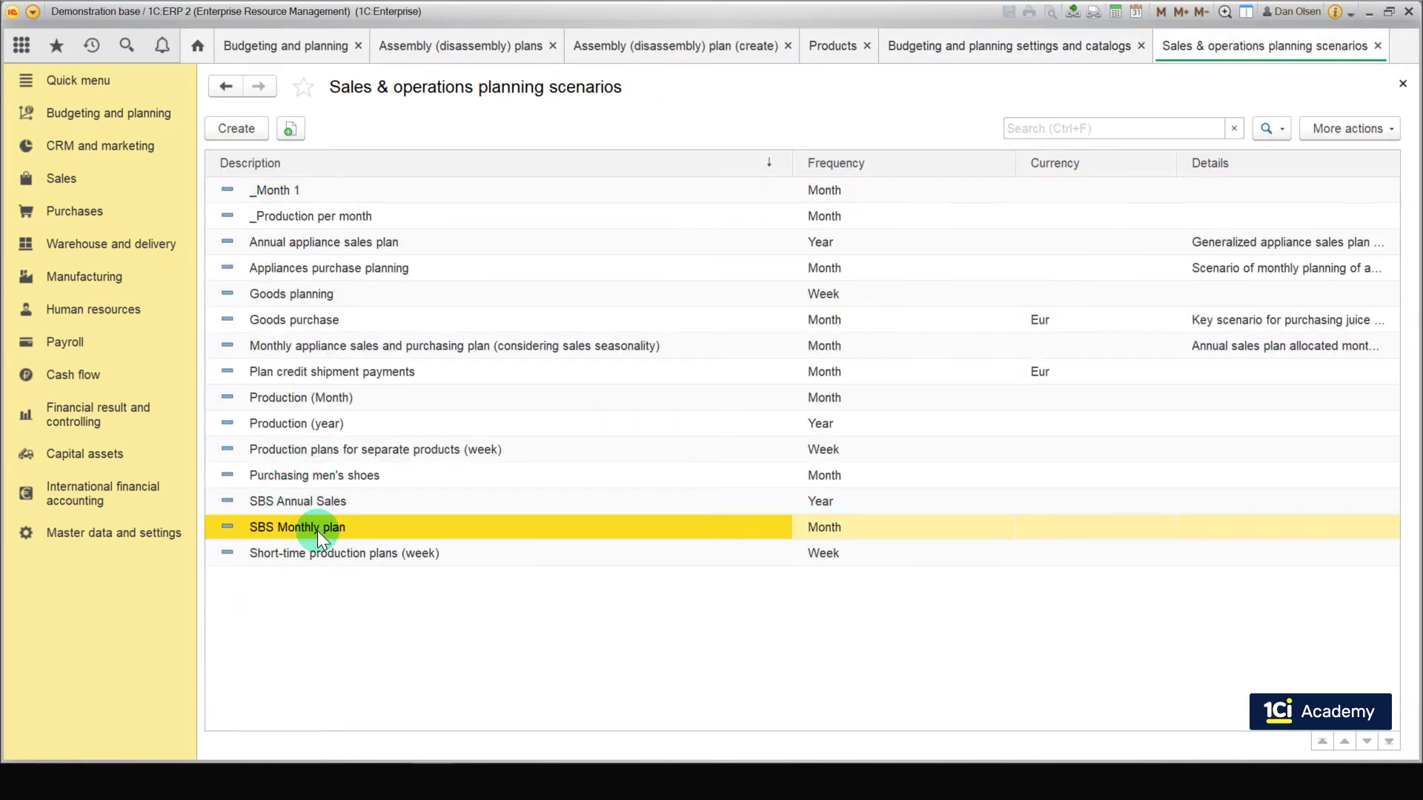
double_click(317, 528)
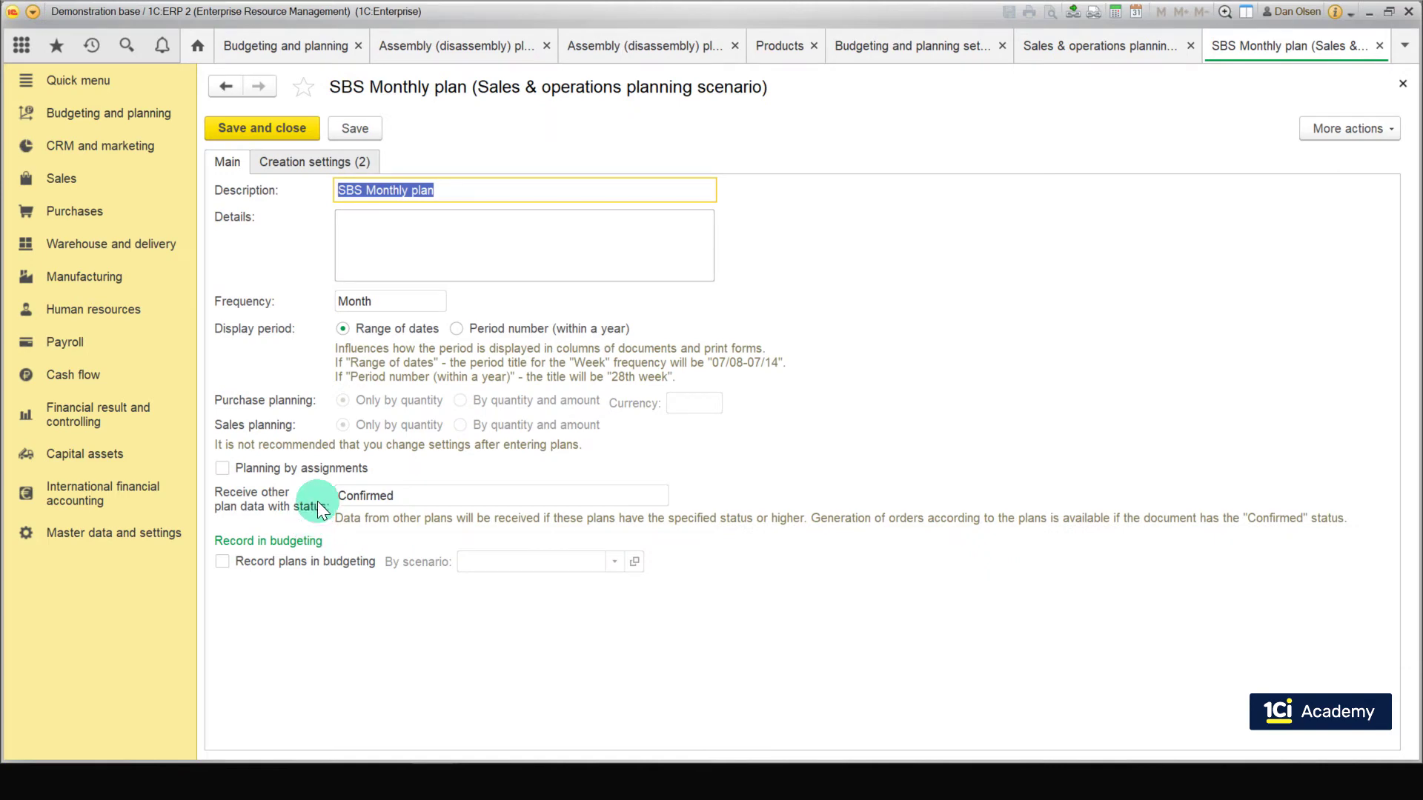
Step: Unlock the SBS Monthly plan scenario's attributes for editing, enable creation of assembly (disassembly) plans, and save the scenario
click(1323, 132)
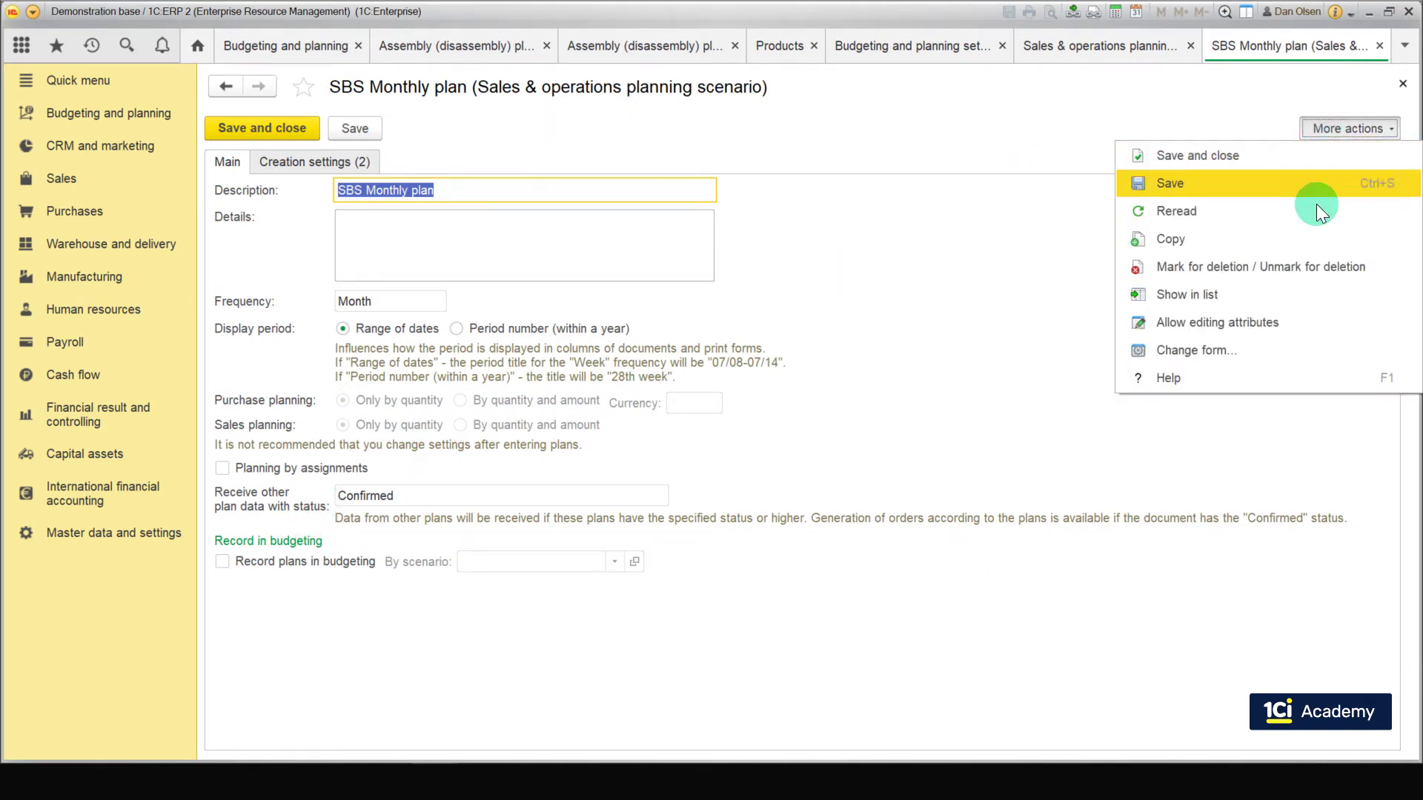
click(1288, 323)
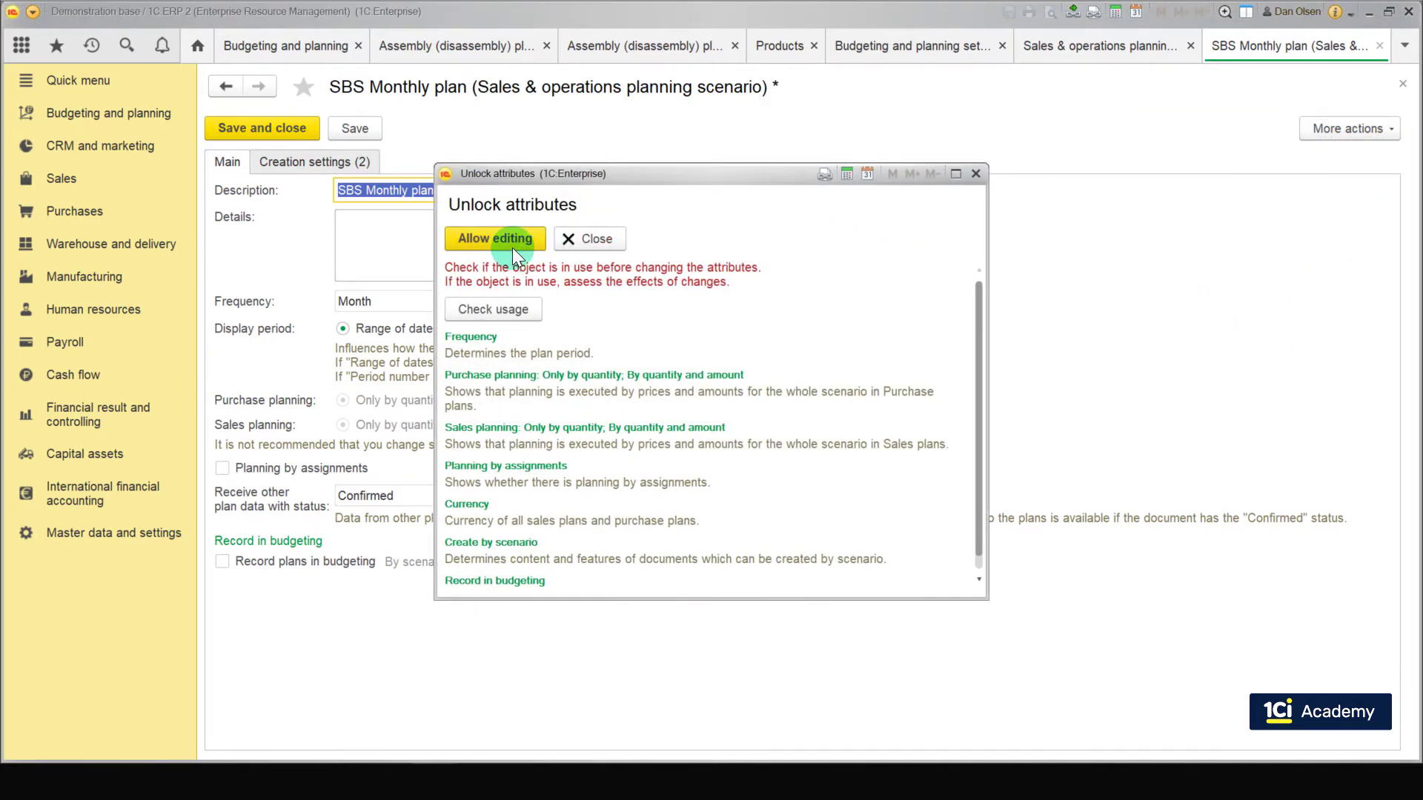
click(505, 239)
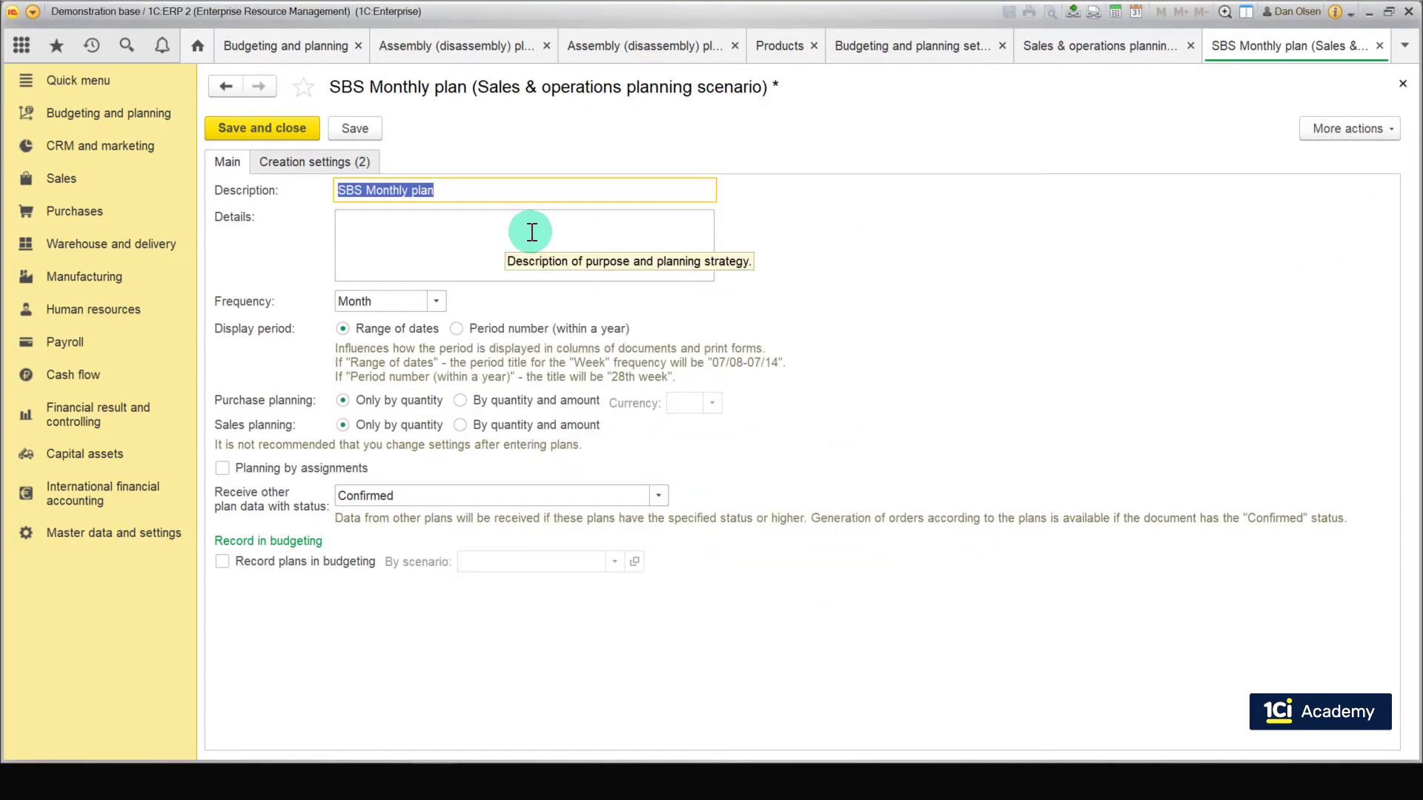
click(294, 163)
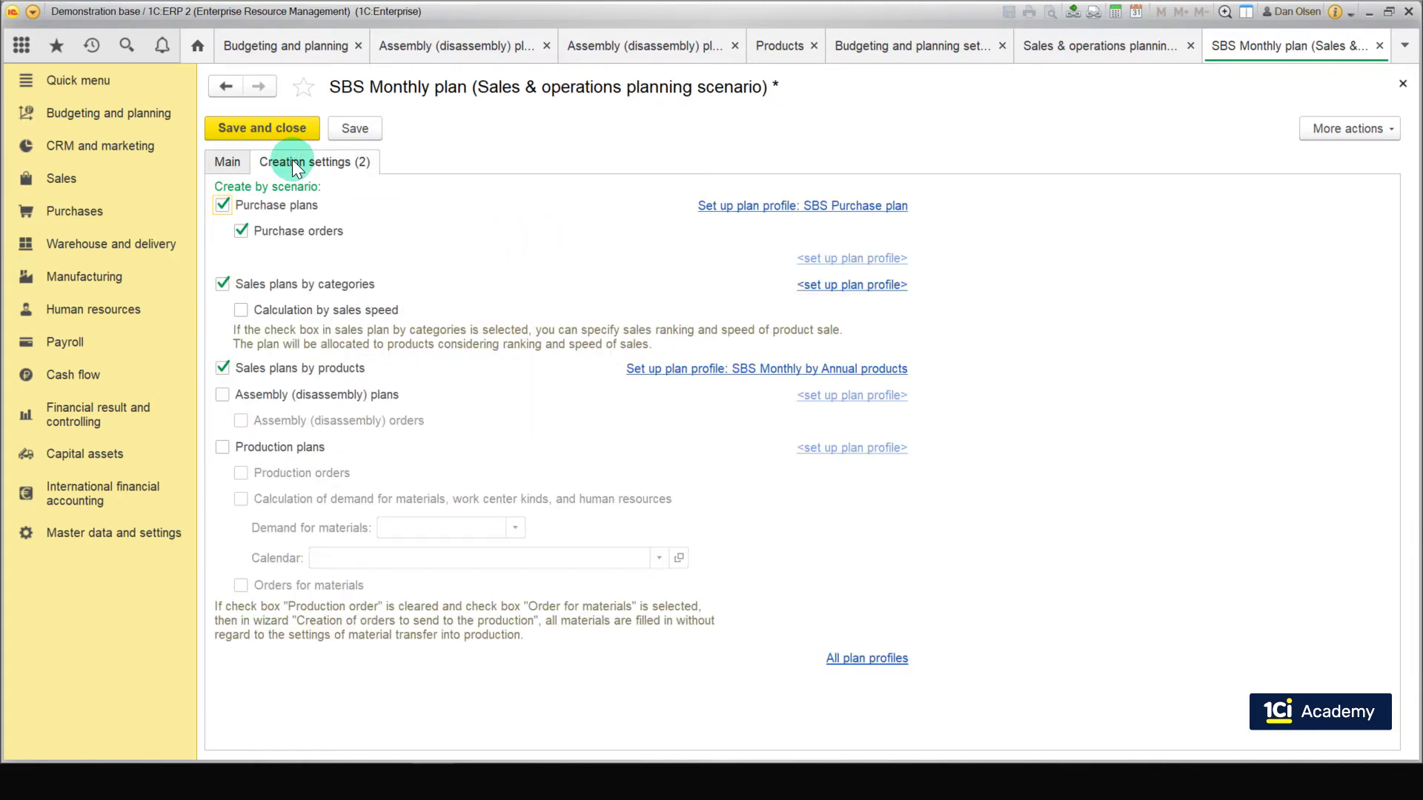
click(223, 395)
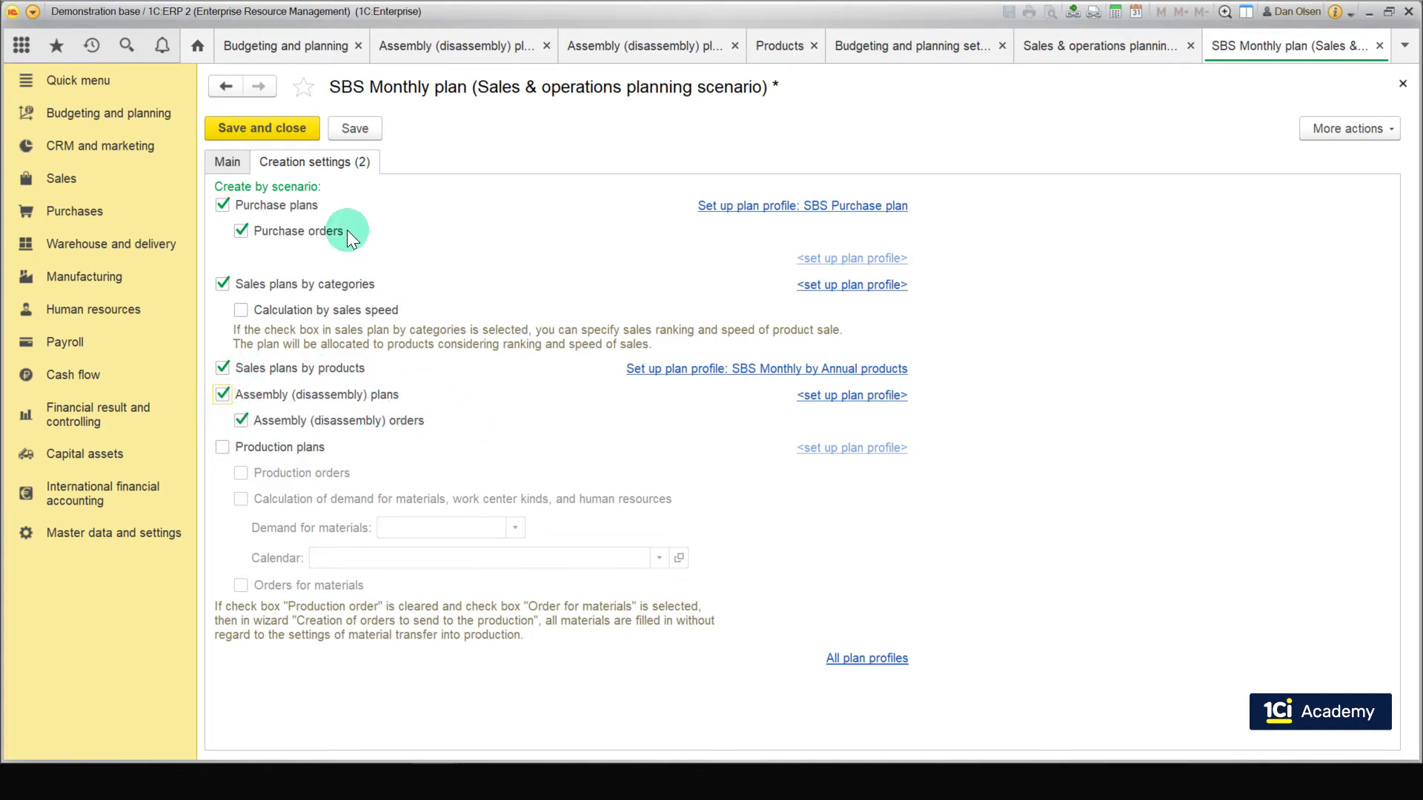
click(292, 135)
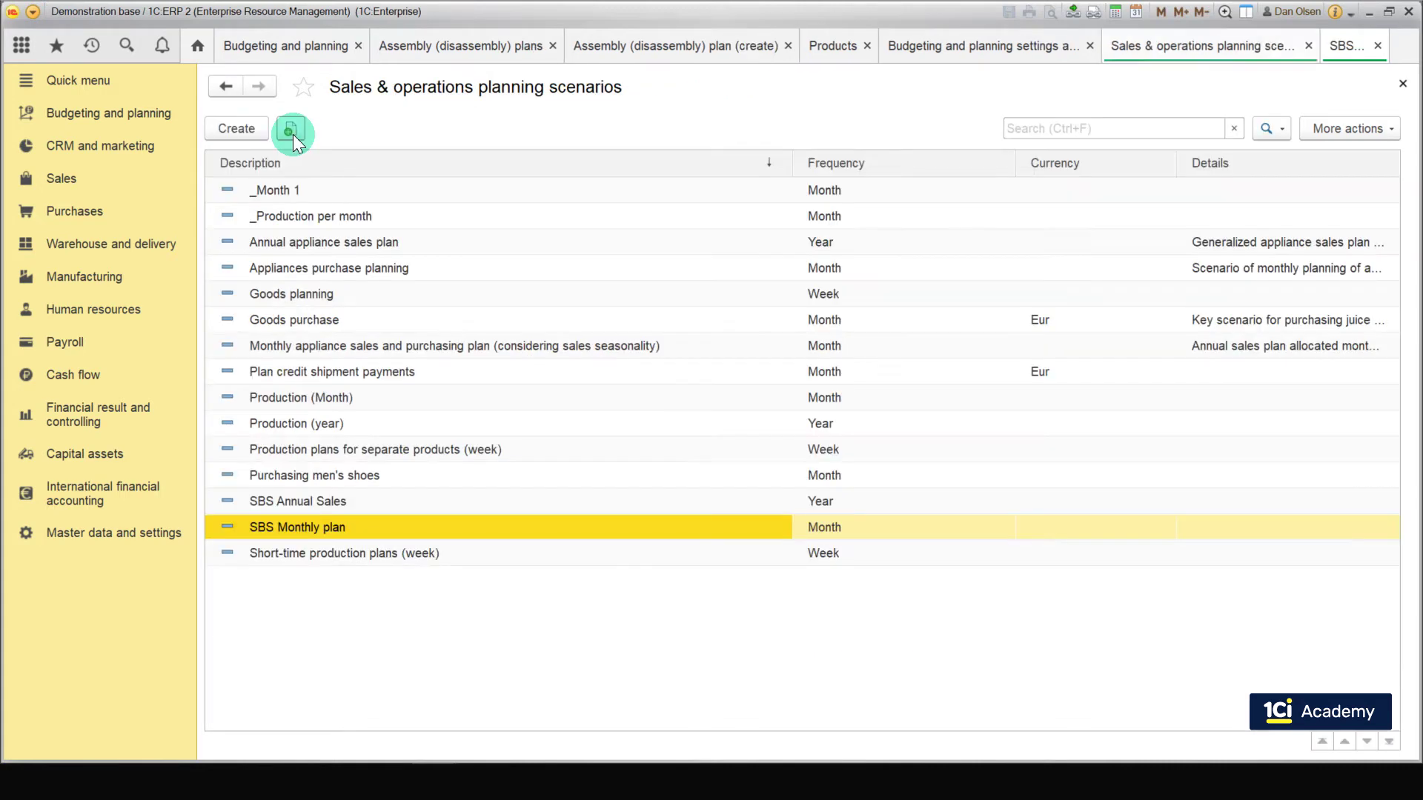
Step: Create and save a plan profile named Monthly assembly plan for the SBS Monthly plan scenario's assembly (disassembly) plans
double_click(438, 527)
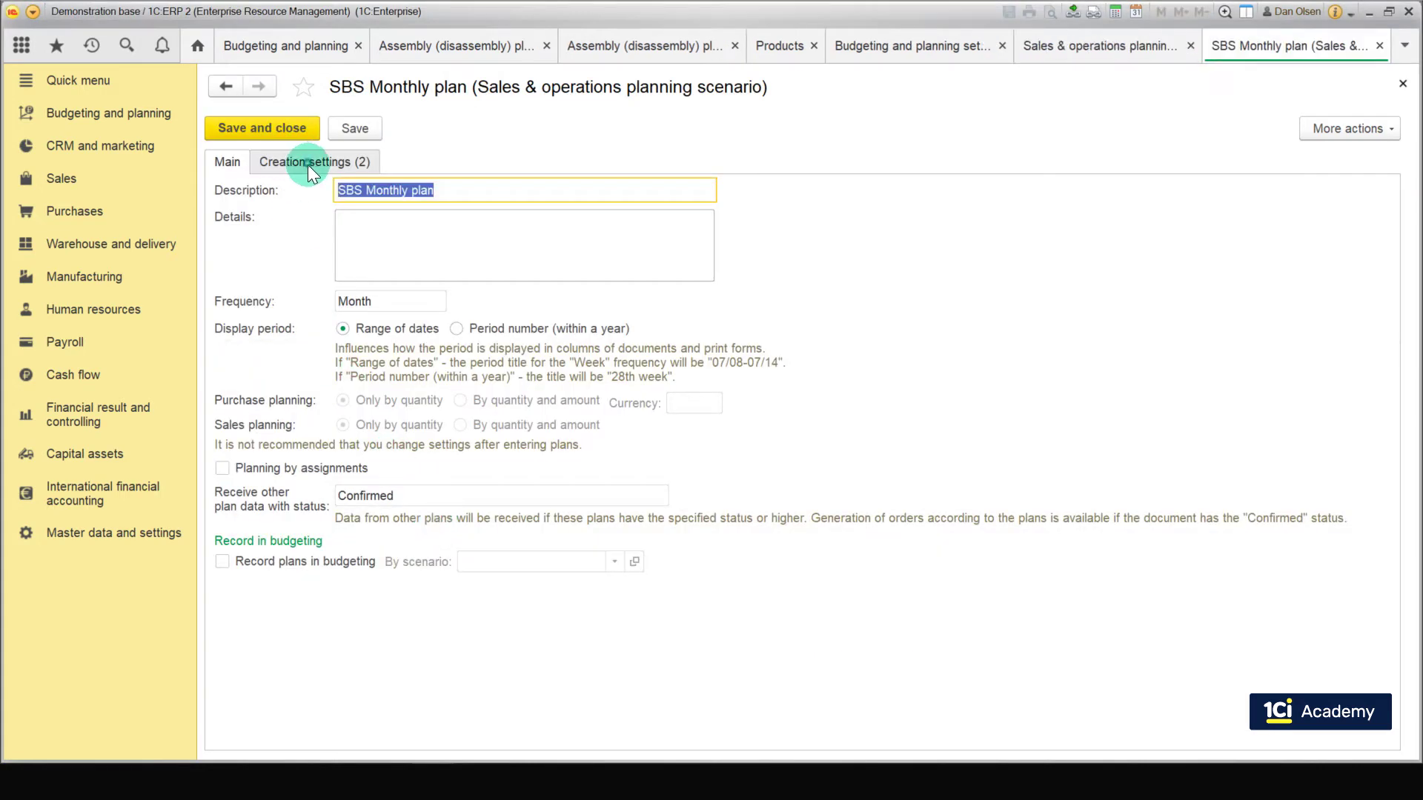
click(309, 165)
click(813, 394)
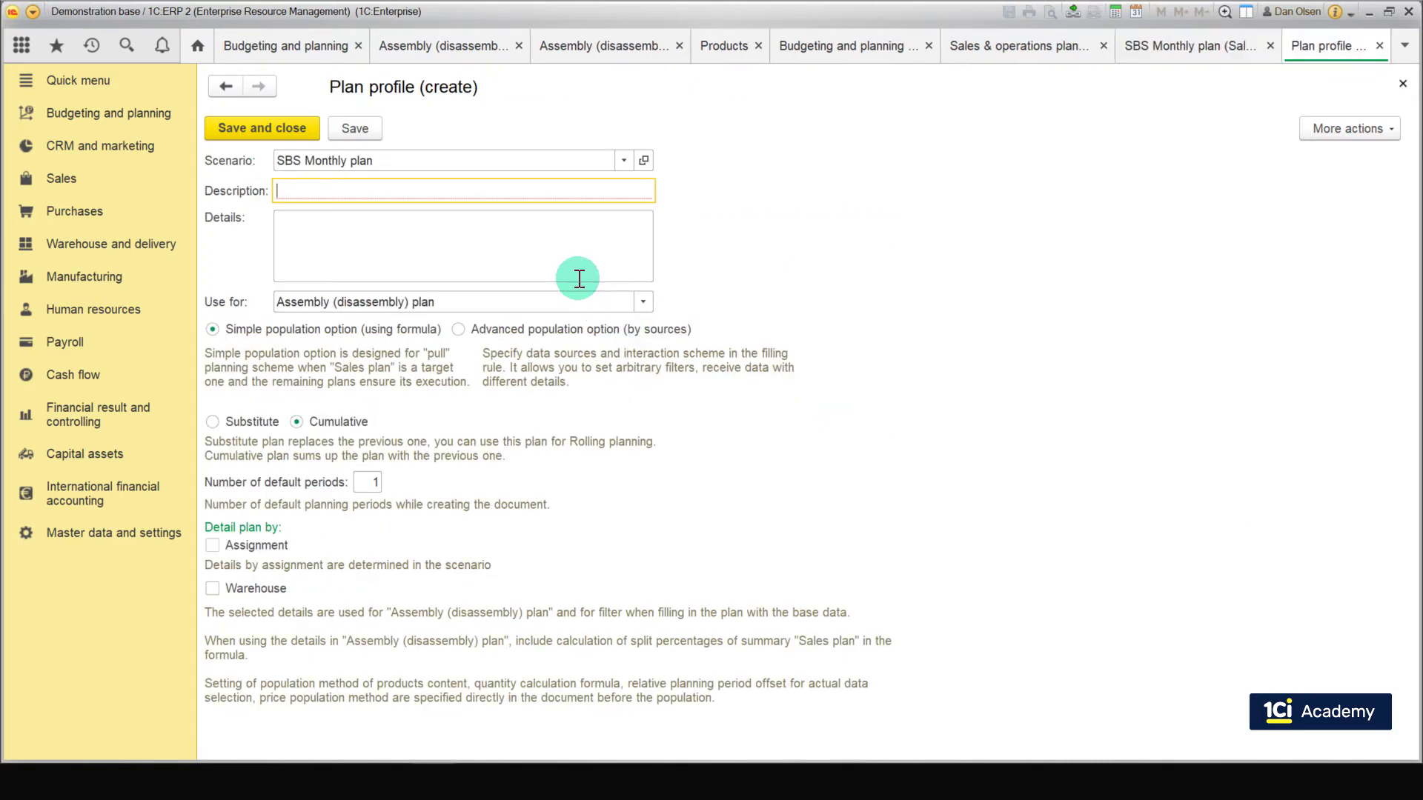
text(Monthly assembly plan)
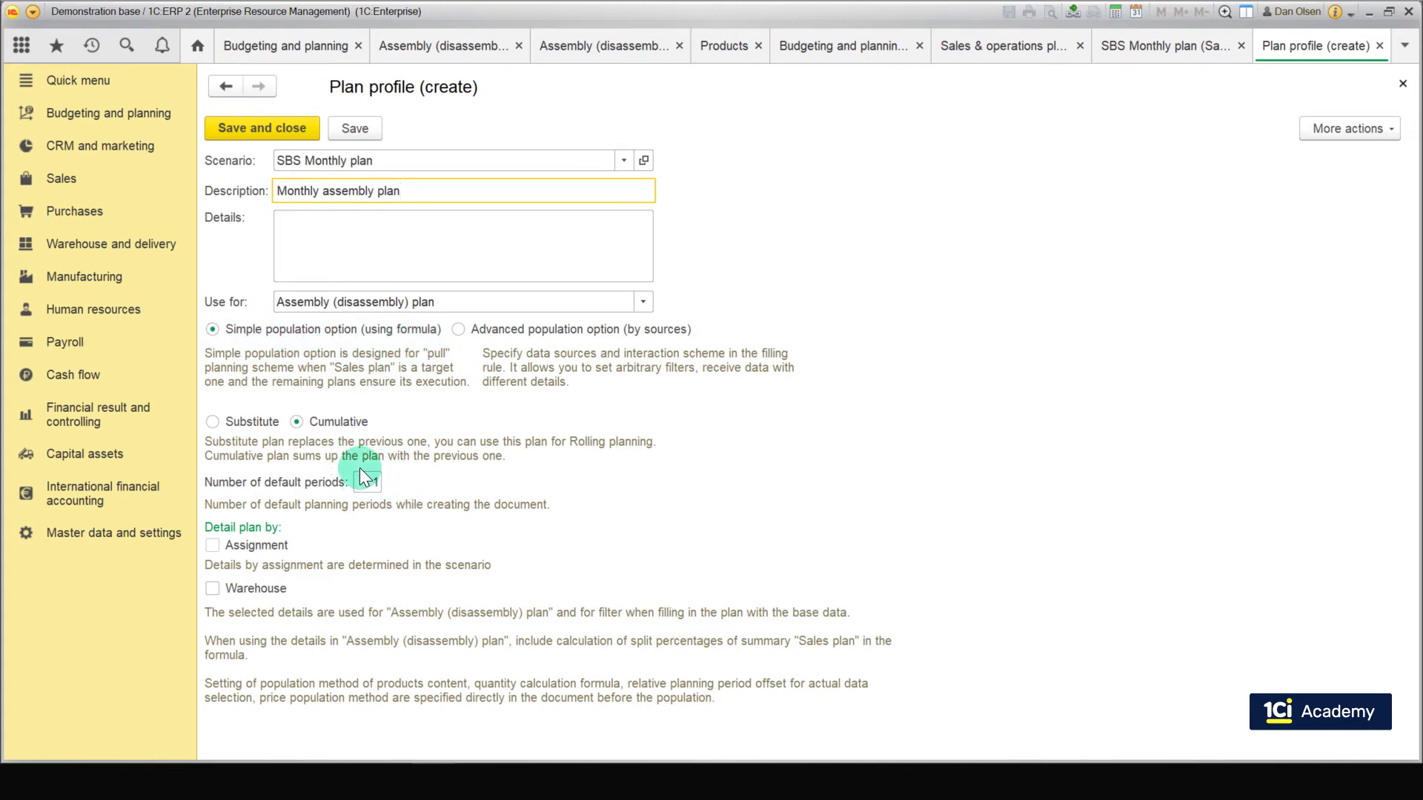
click(280, 130)
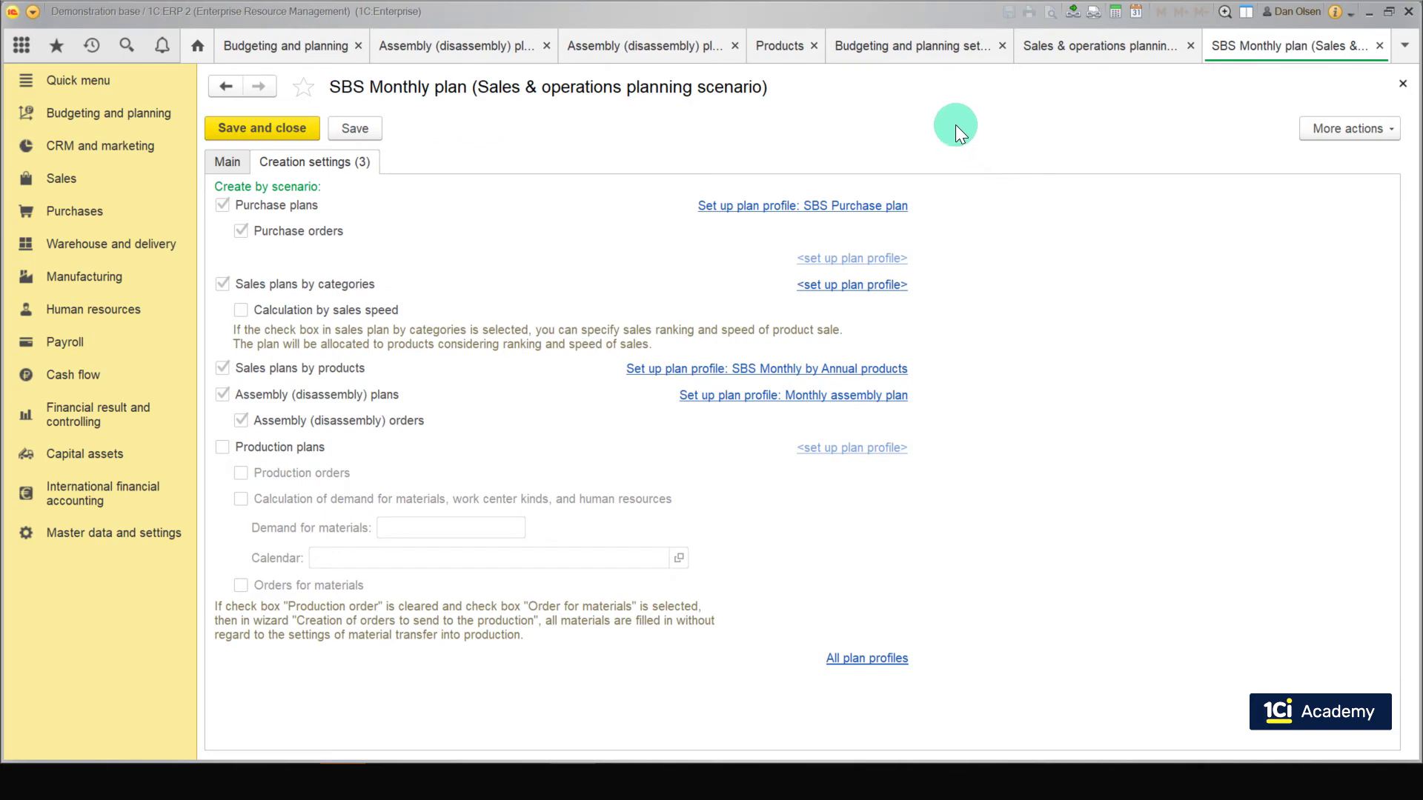
Step: Open the Protection kit product's picking option from its product kits
click(776, 44)
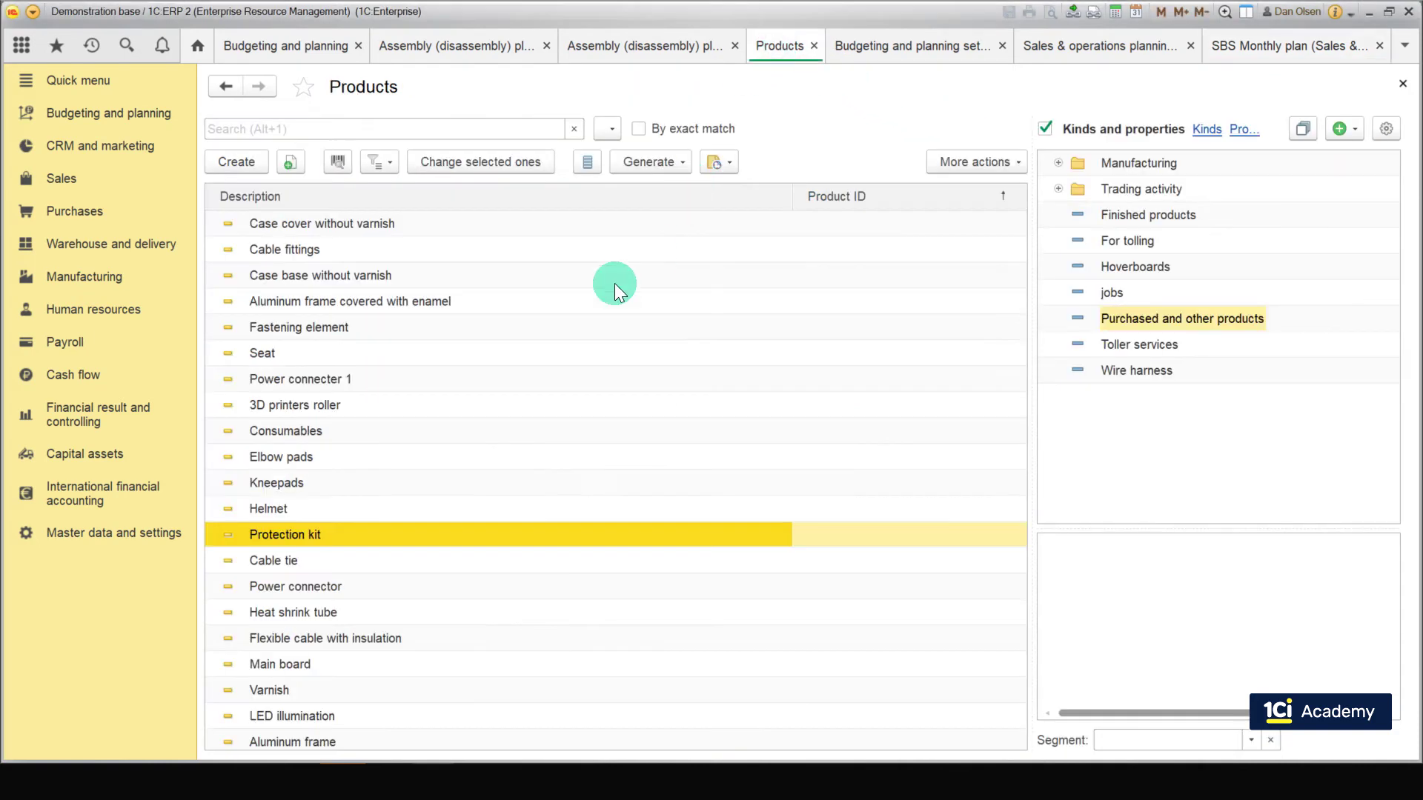
double_click(366, 528)
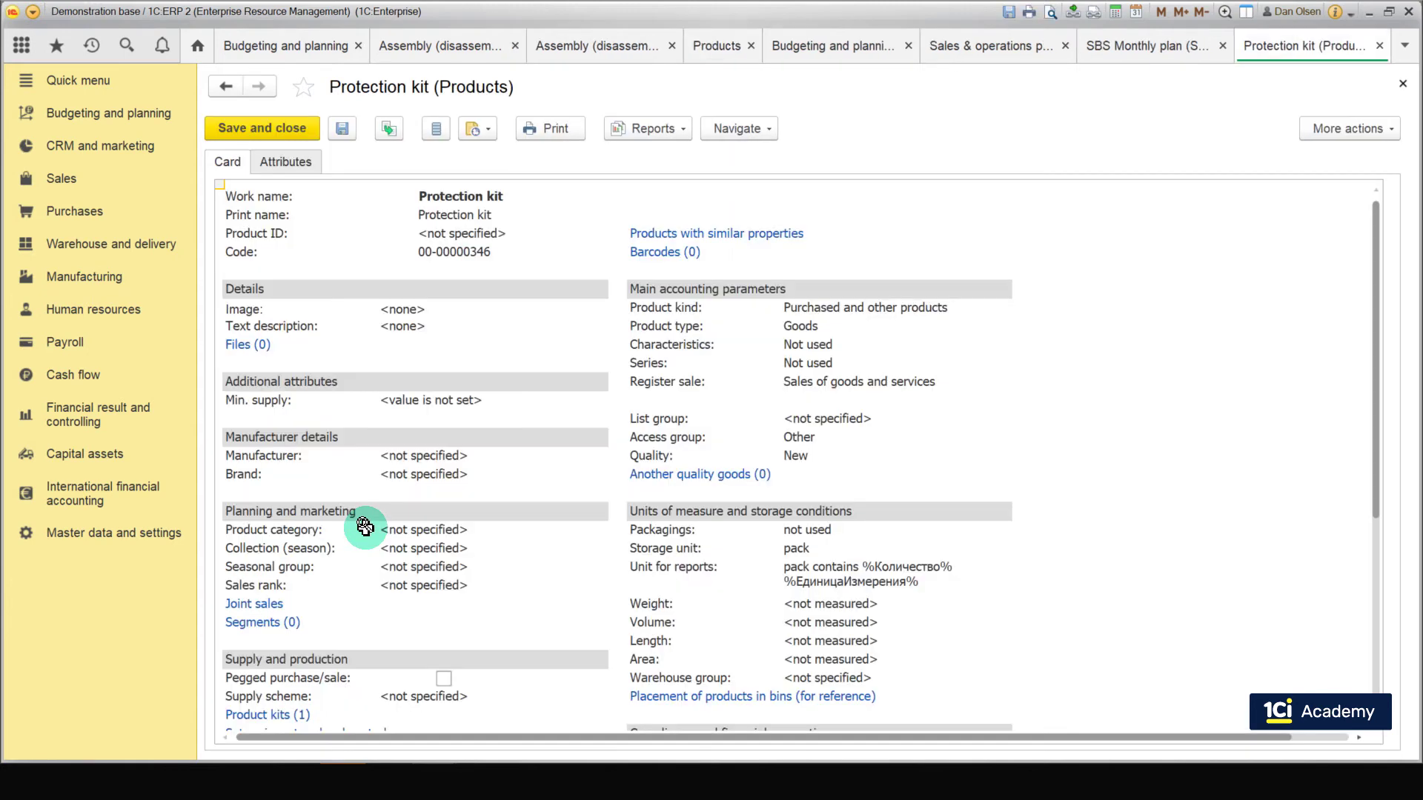
scroll(275, 612, down, 3)
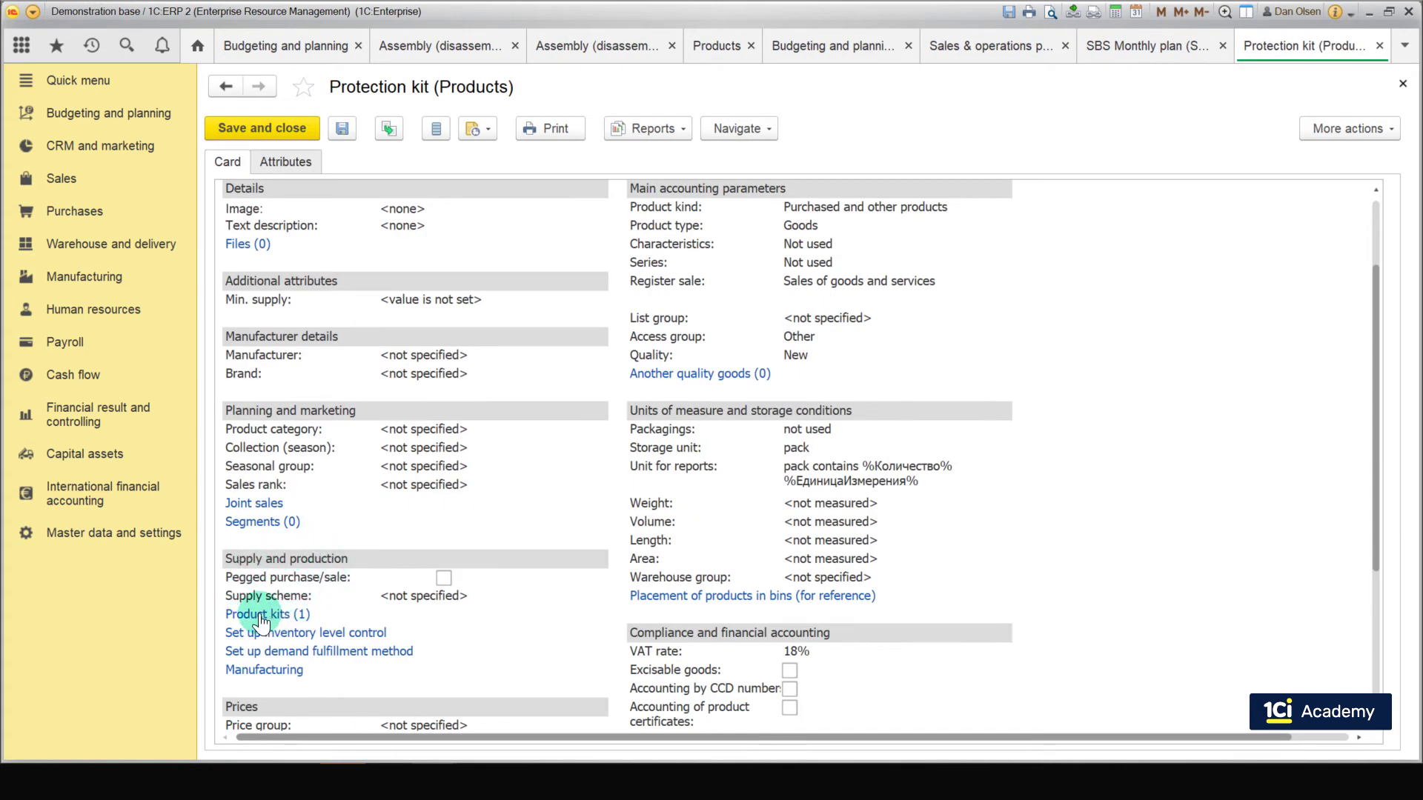
click(260, 617)
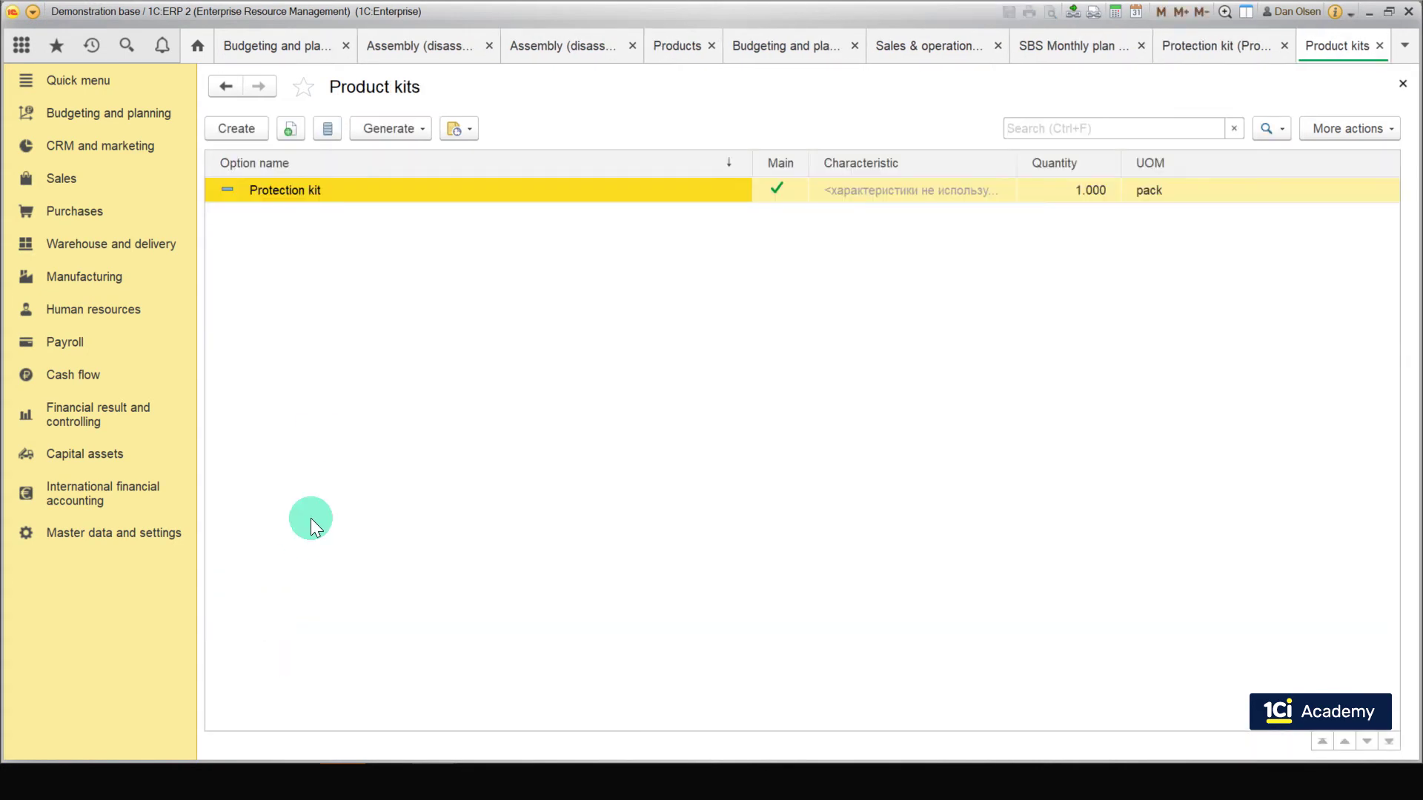
double_click(286, 192)
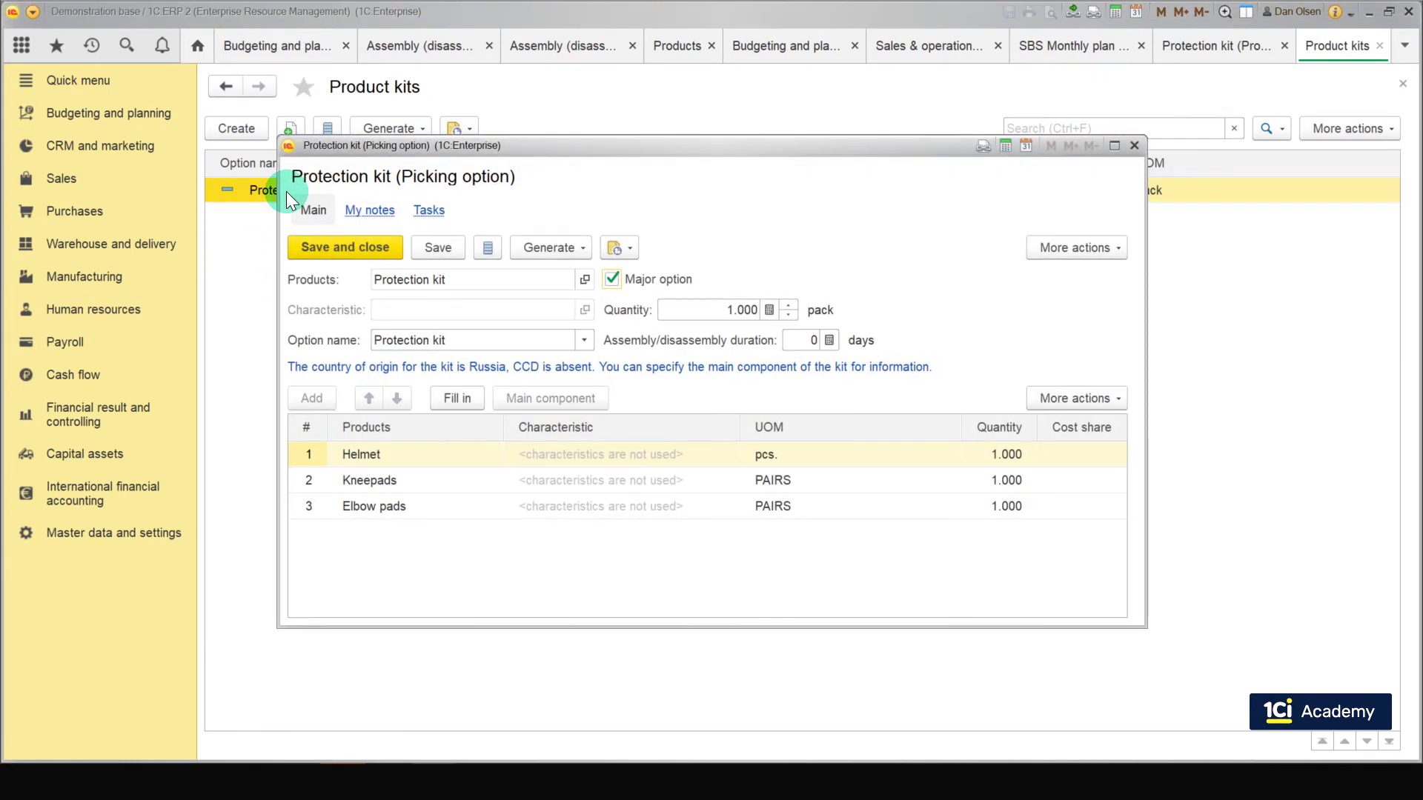
Step: Check the kit quantity and the Kneepads and Elbow pads components of the picking option, and close it with saving
click(679, 310)
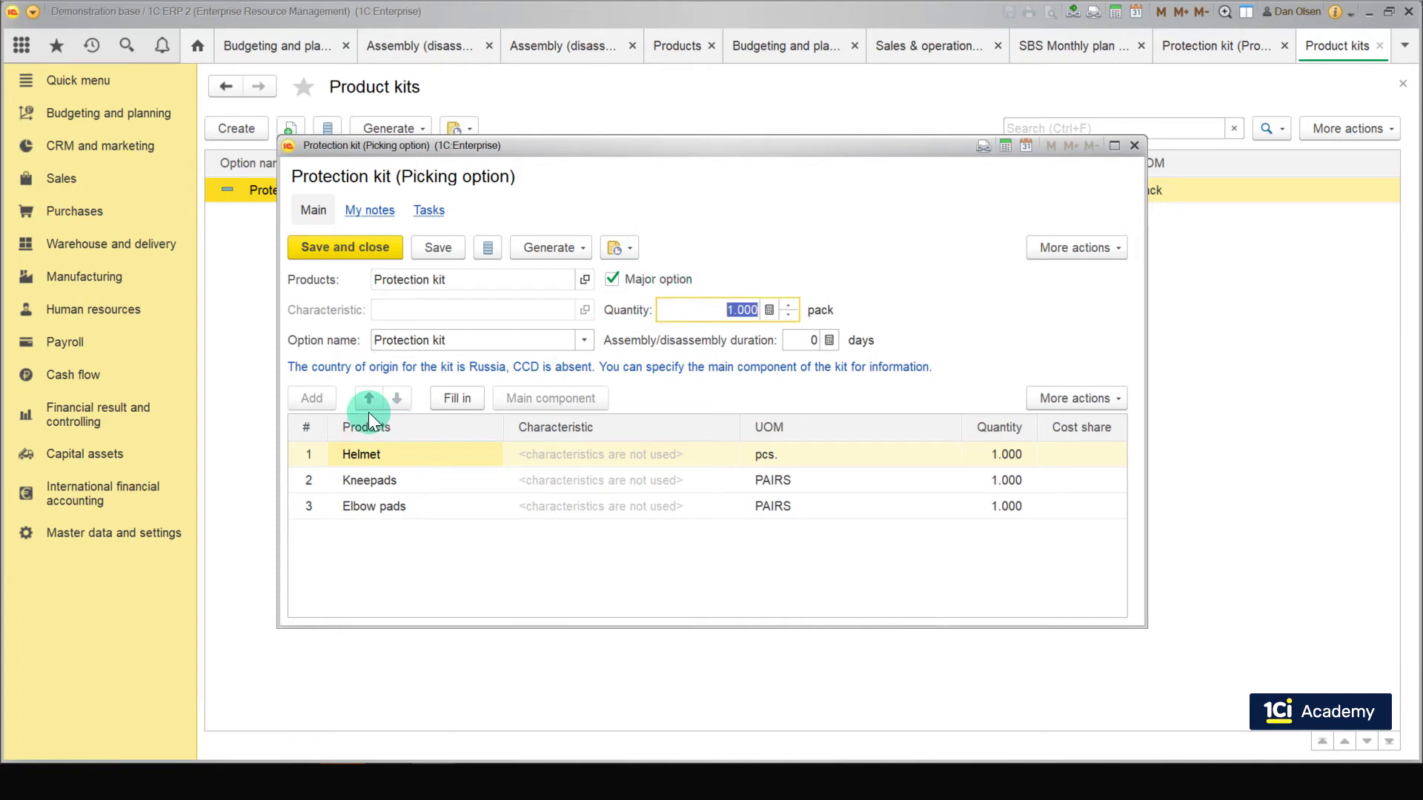
click(398, 483)
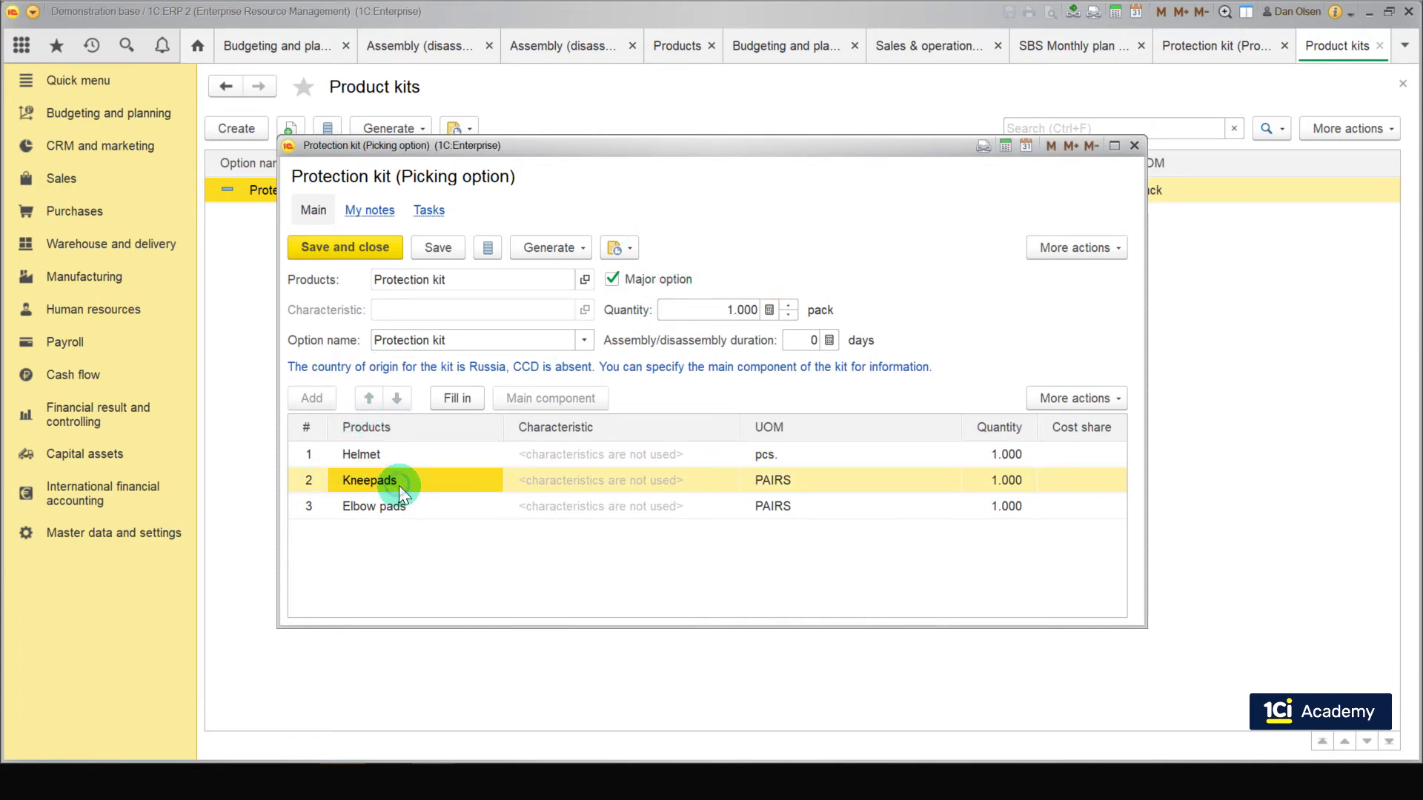
click(425, 509)
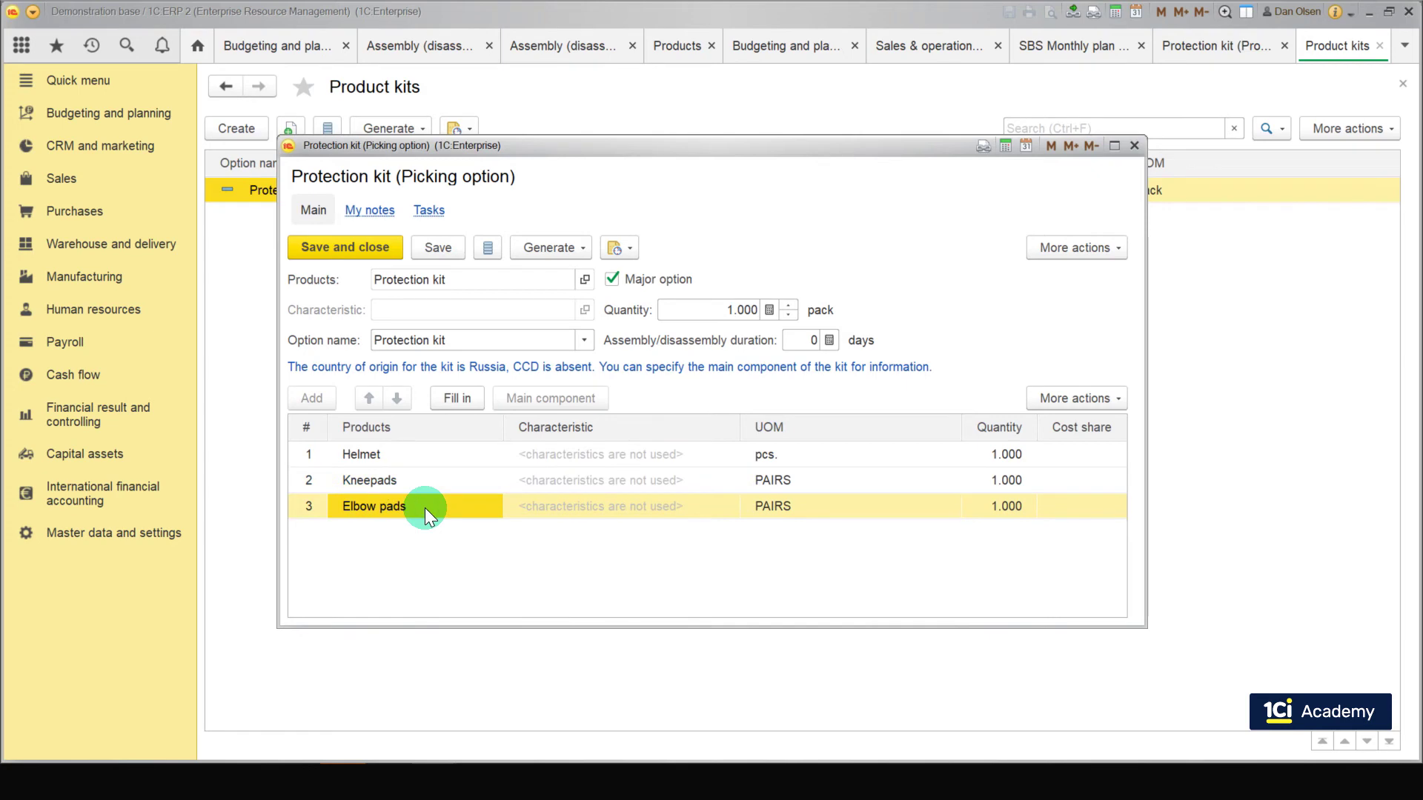
click(311, 252)
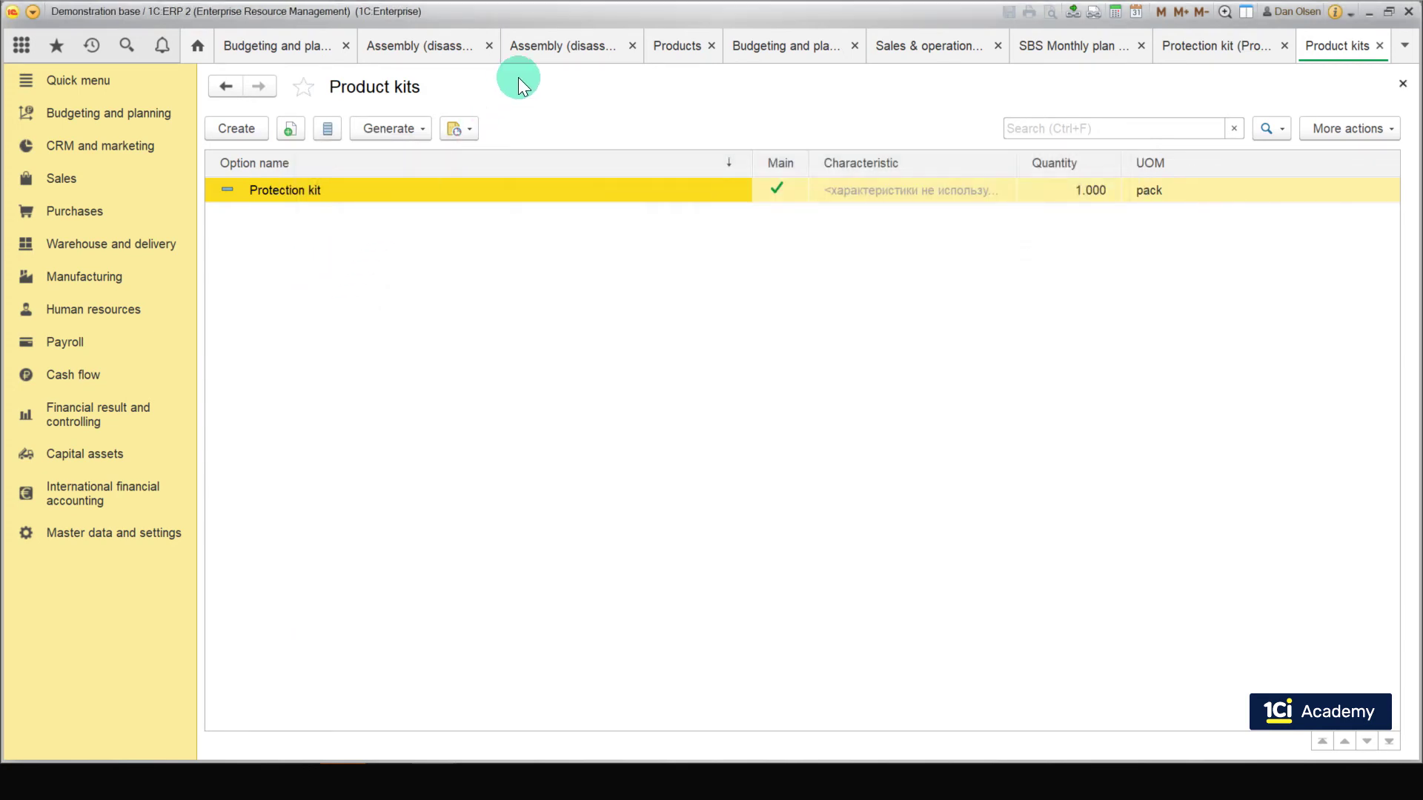
Step: In the new assembly (disassembly) plan, choose the SBS Monthly plan scenario and keep Assembly from components as the operation
click(577, 46)
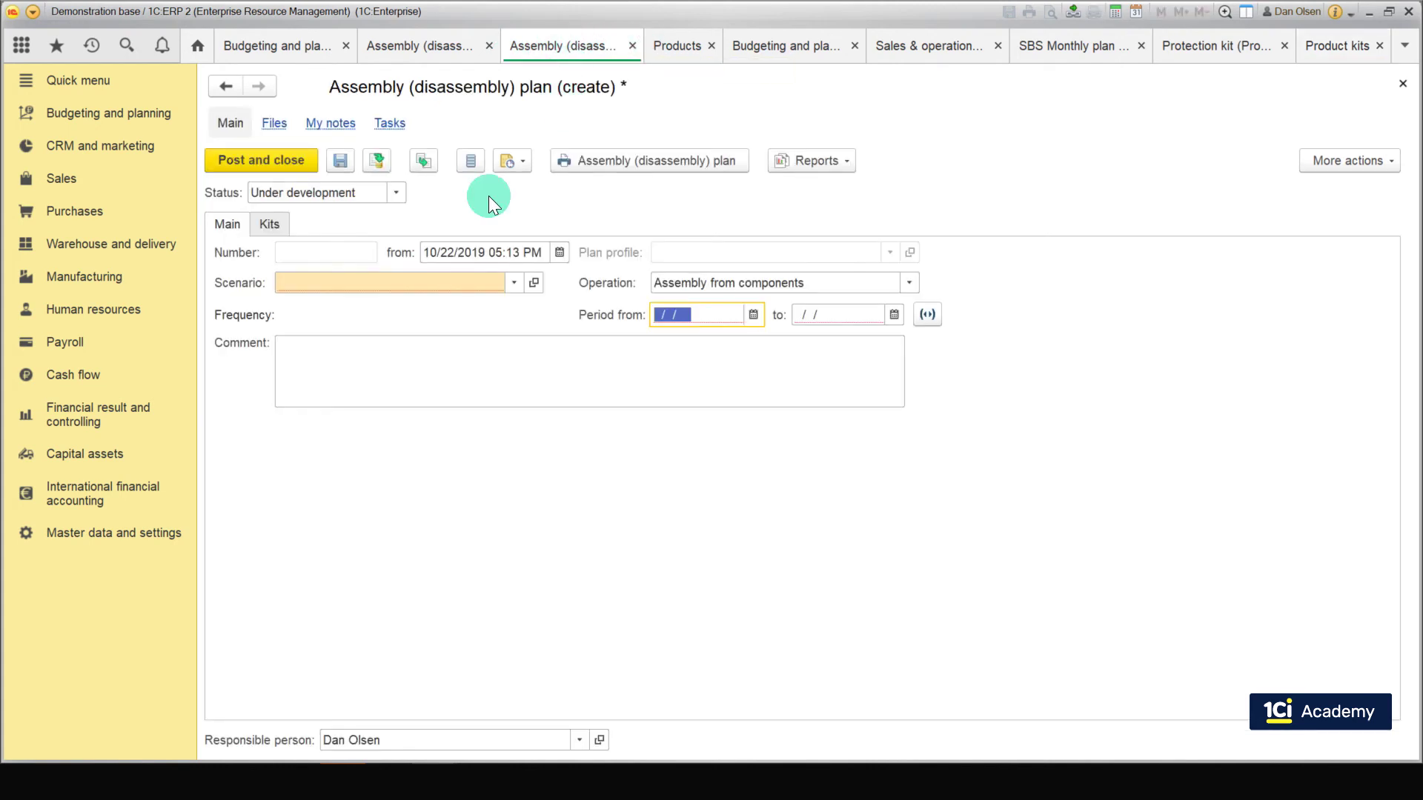
click(516, 284)
click(455, 308)
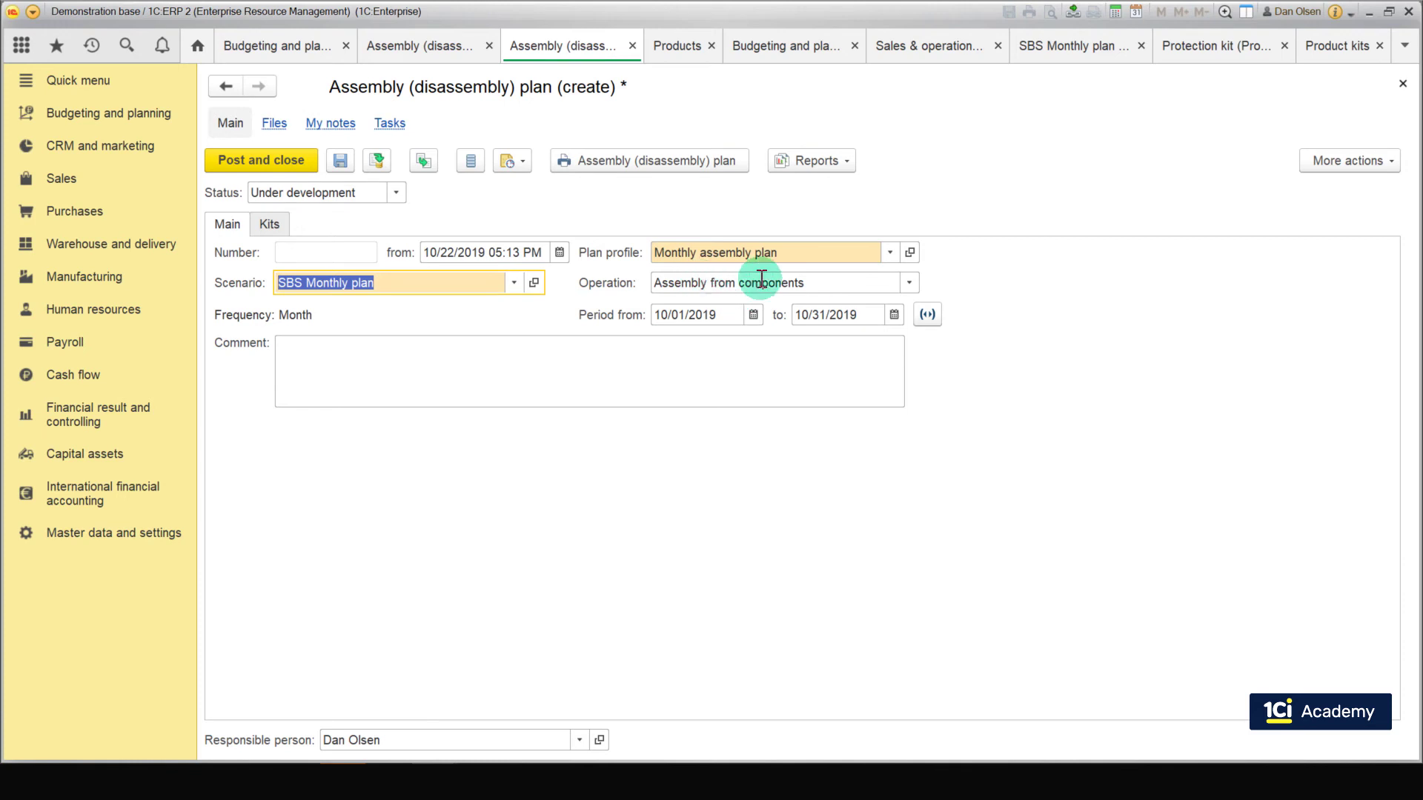
click(915, 278)
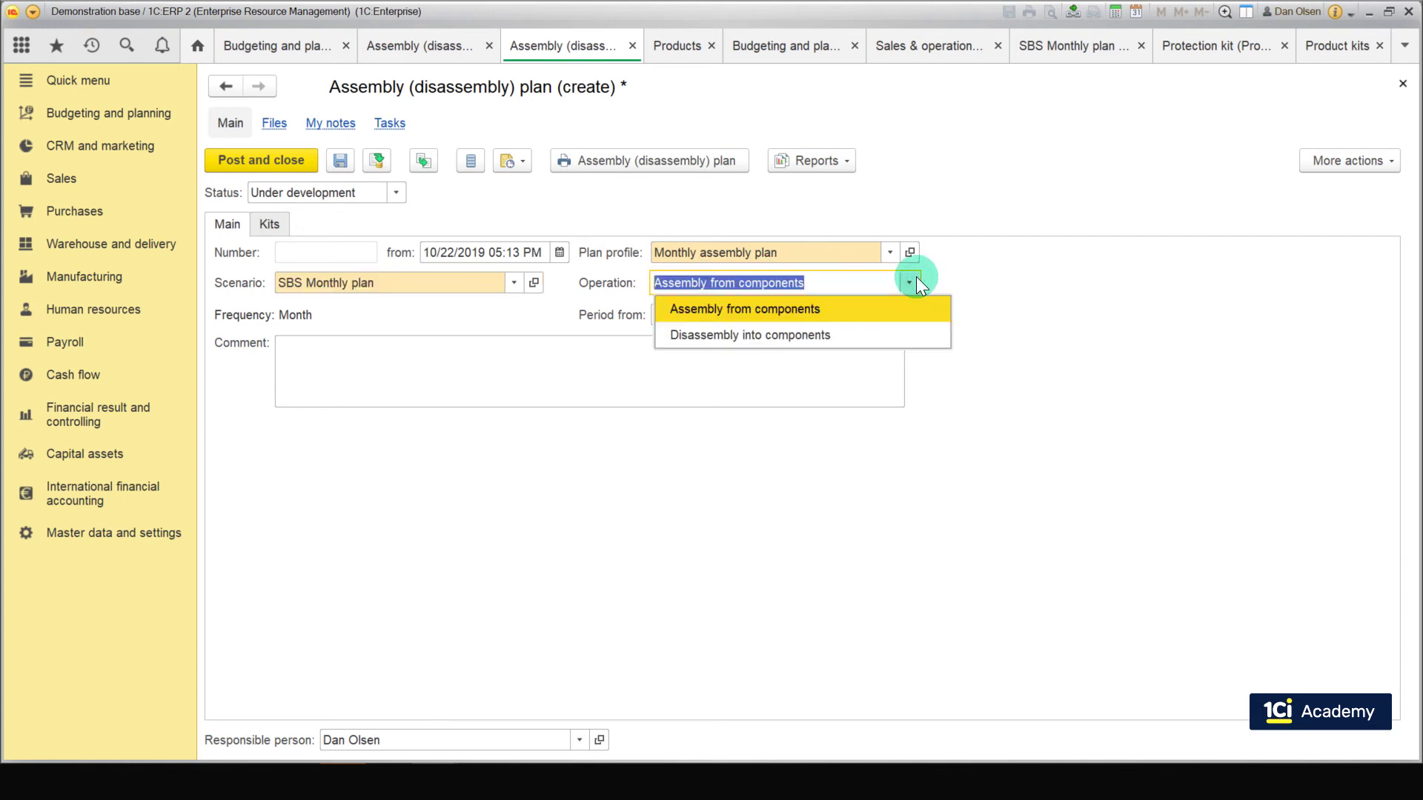
click(938, 275)
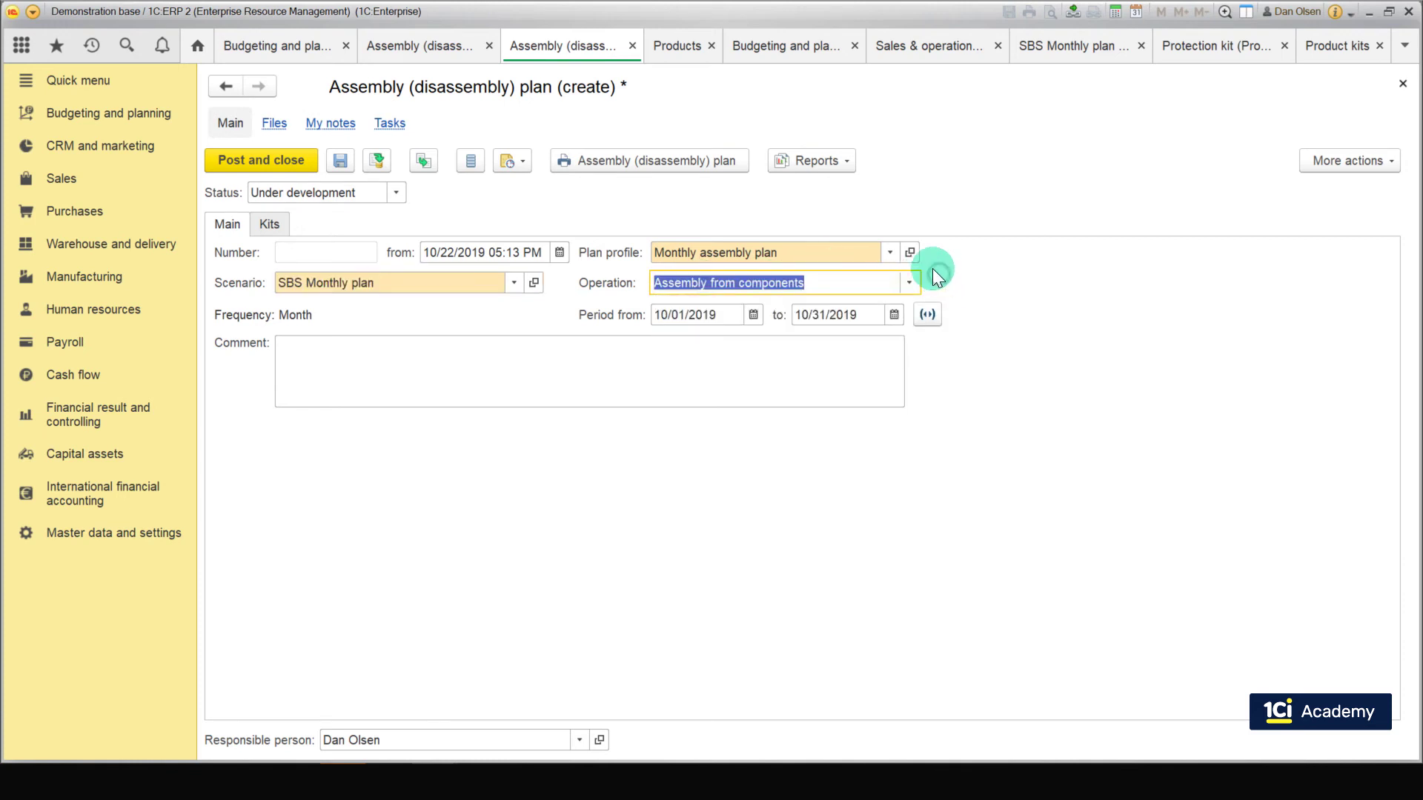
Step: Add a Protection kit line to the plan's kits with the Protection kit picking option and a quantity of 30
click(271, 221)
click(245, 253)
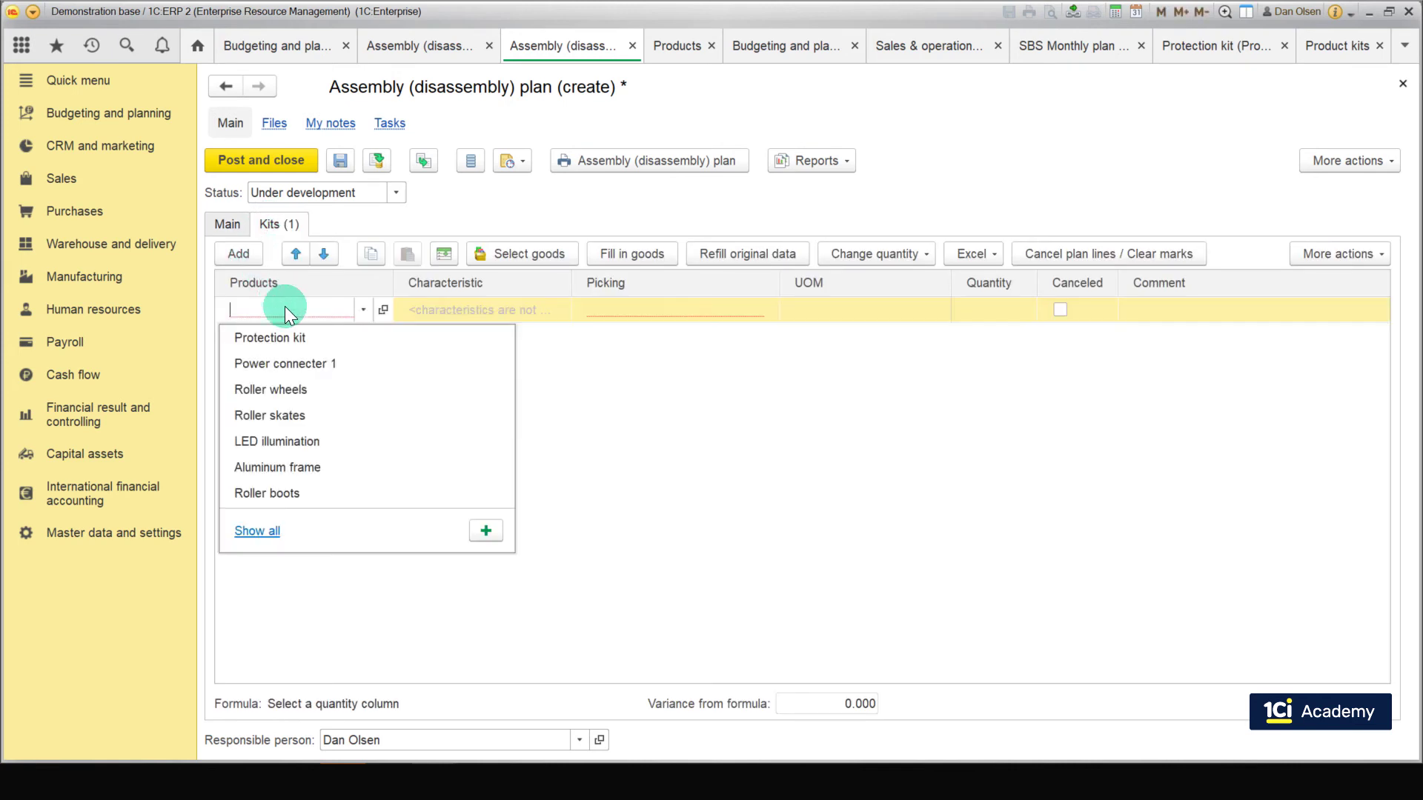
click(297, 336)
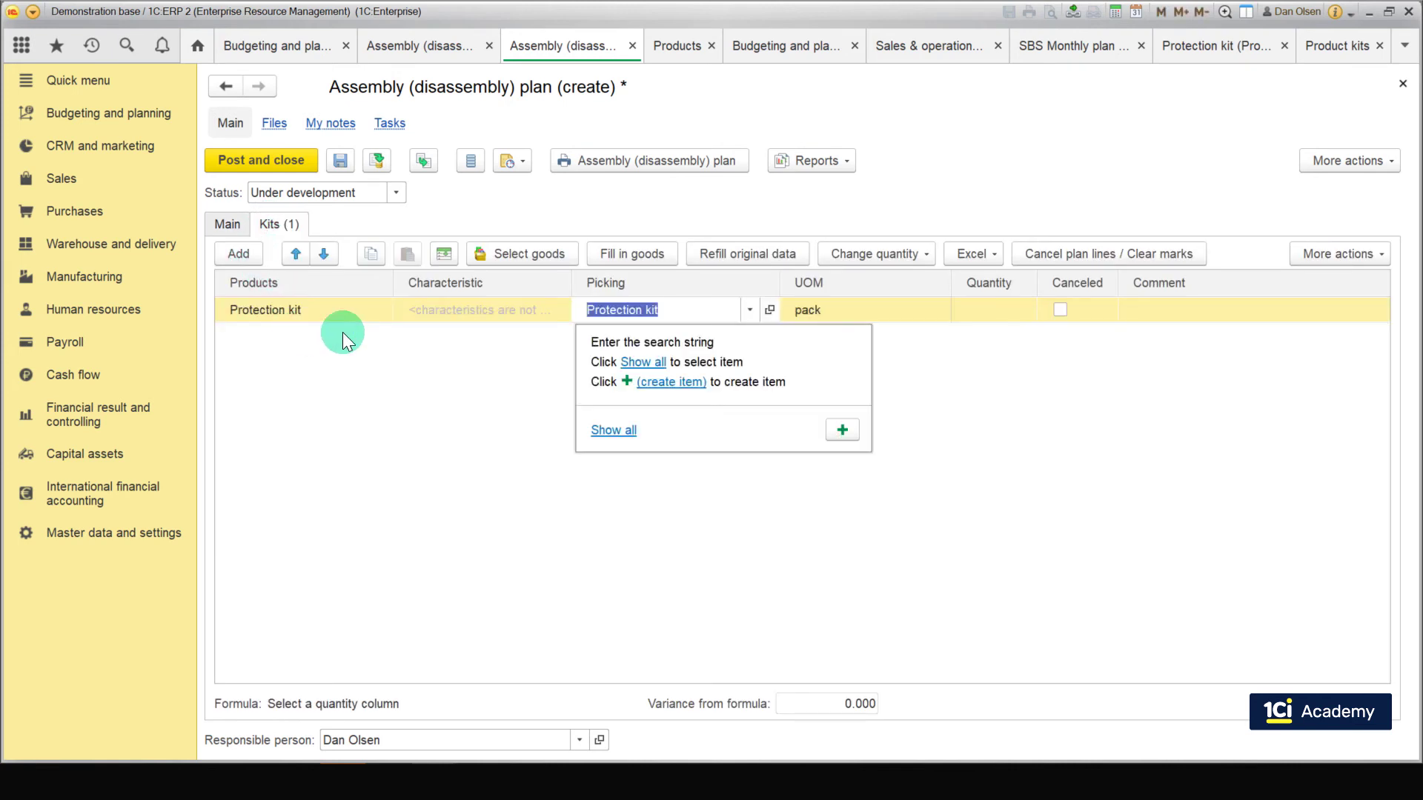
click(615, 430)
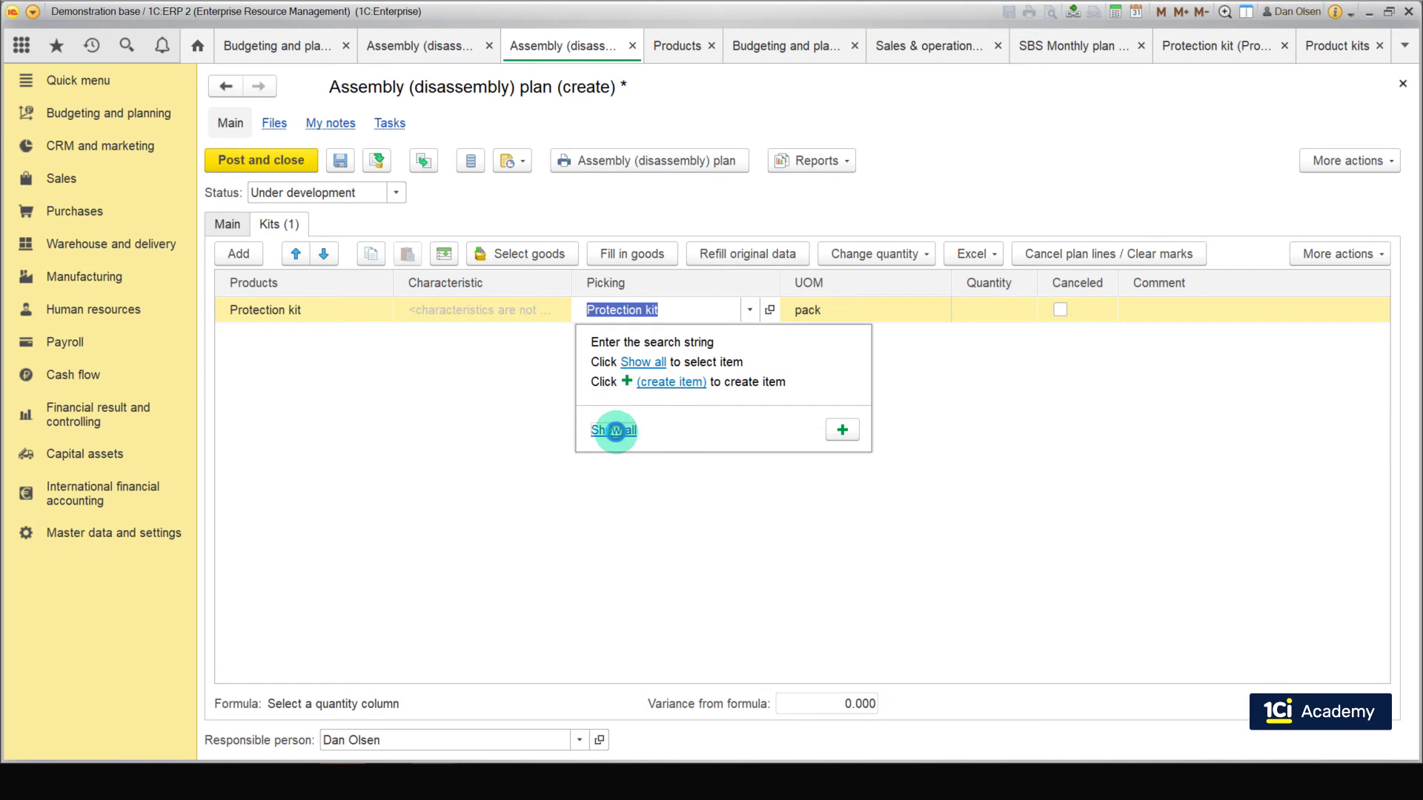
double_click(513, 252)
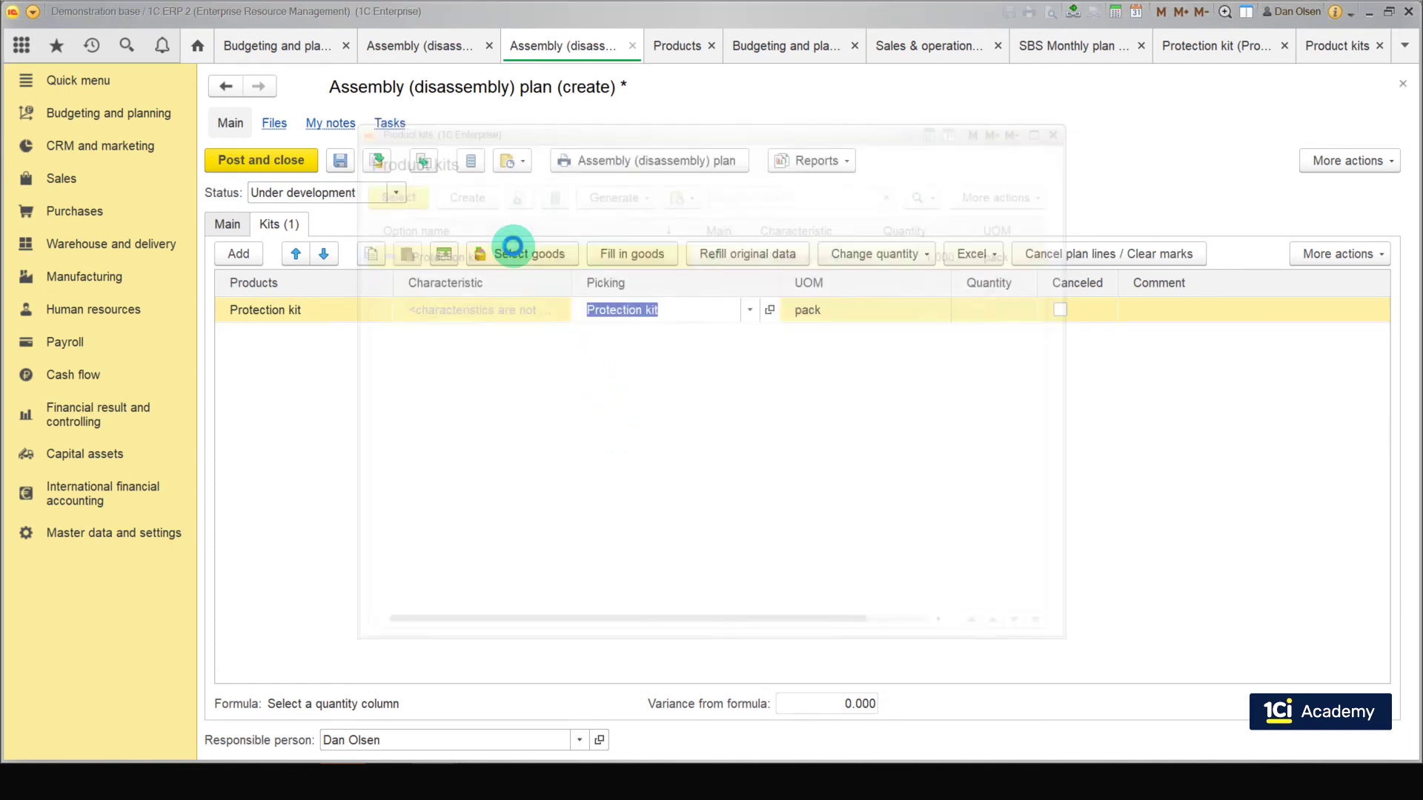
click(1014, 311)
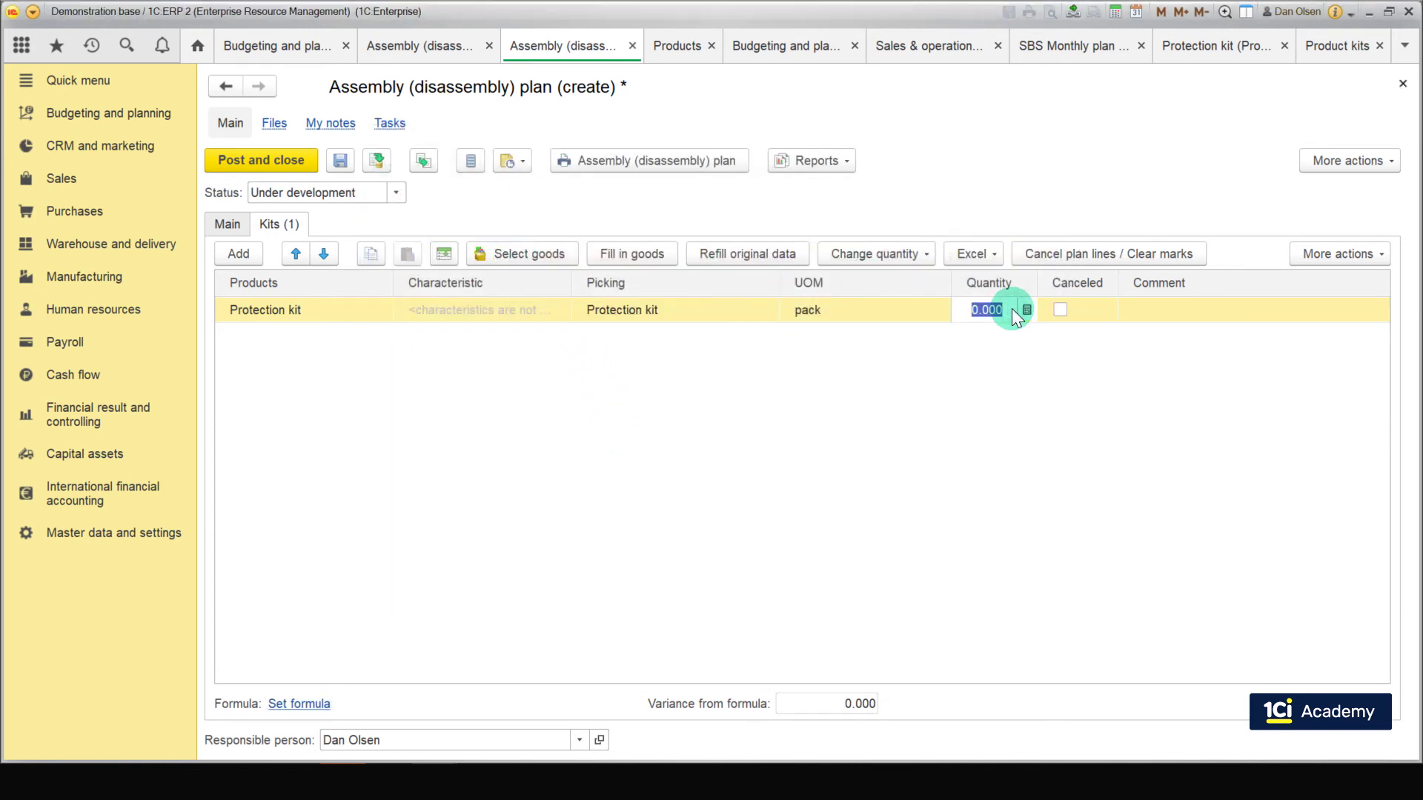
text(3)
key(Return)
text(0)
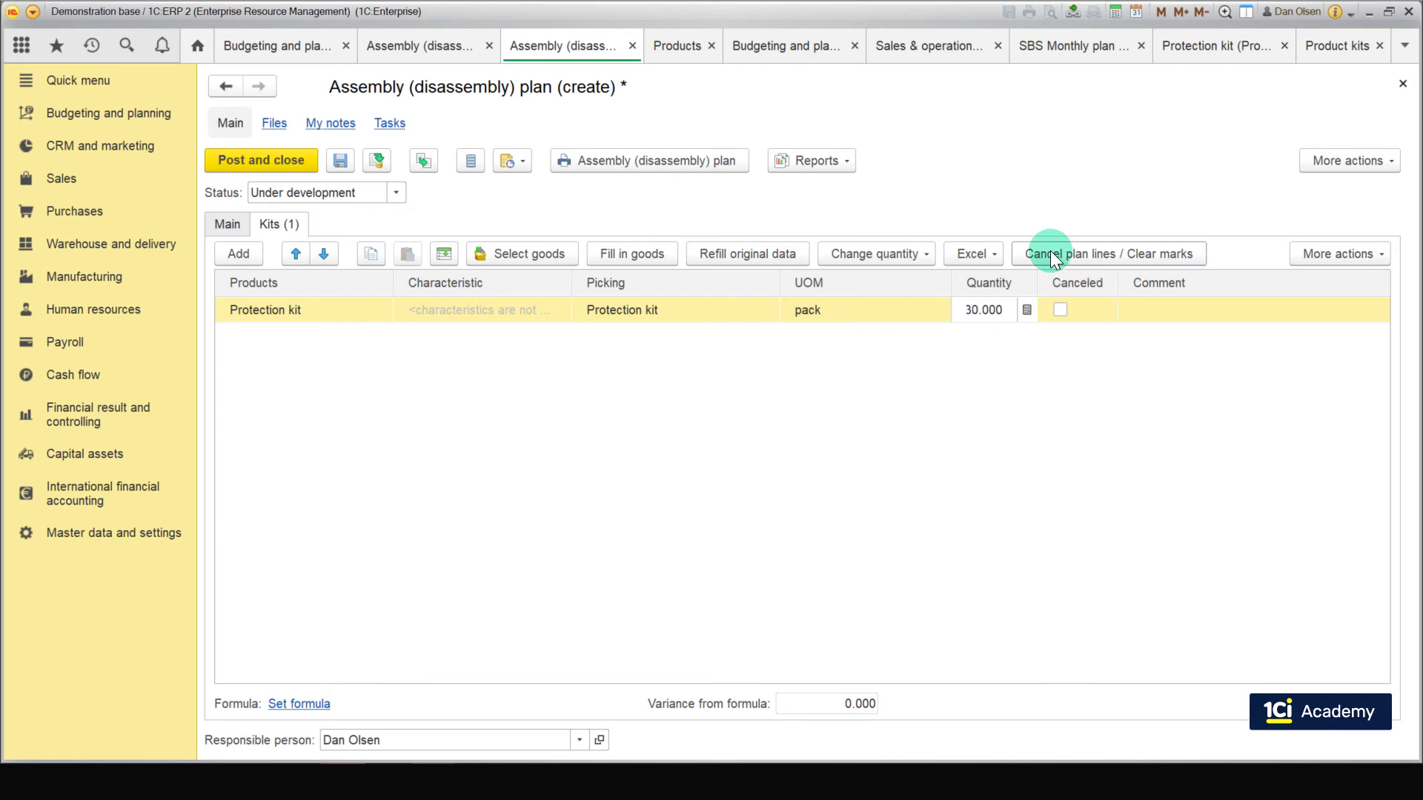
Step: Set the assembly (disassembly) plan's status to Confirmed, then post and close the plan
click(401, 192)
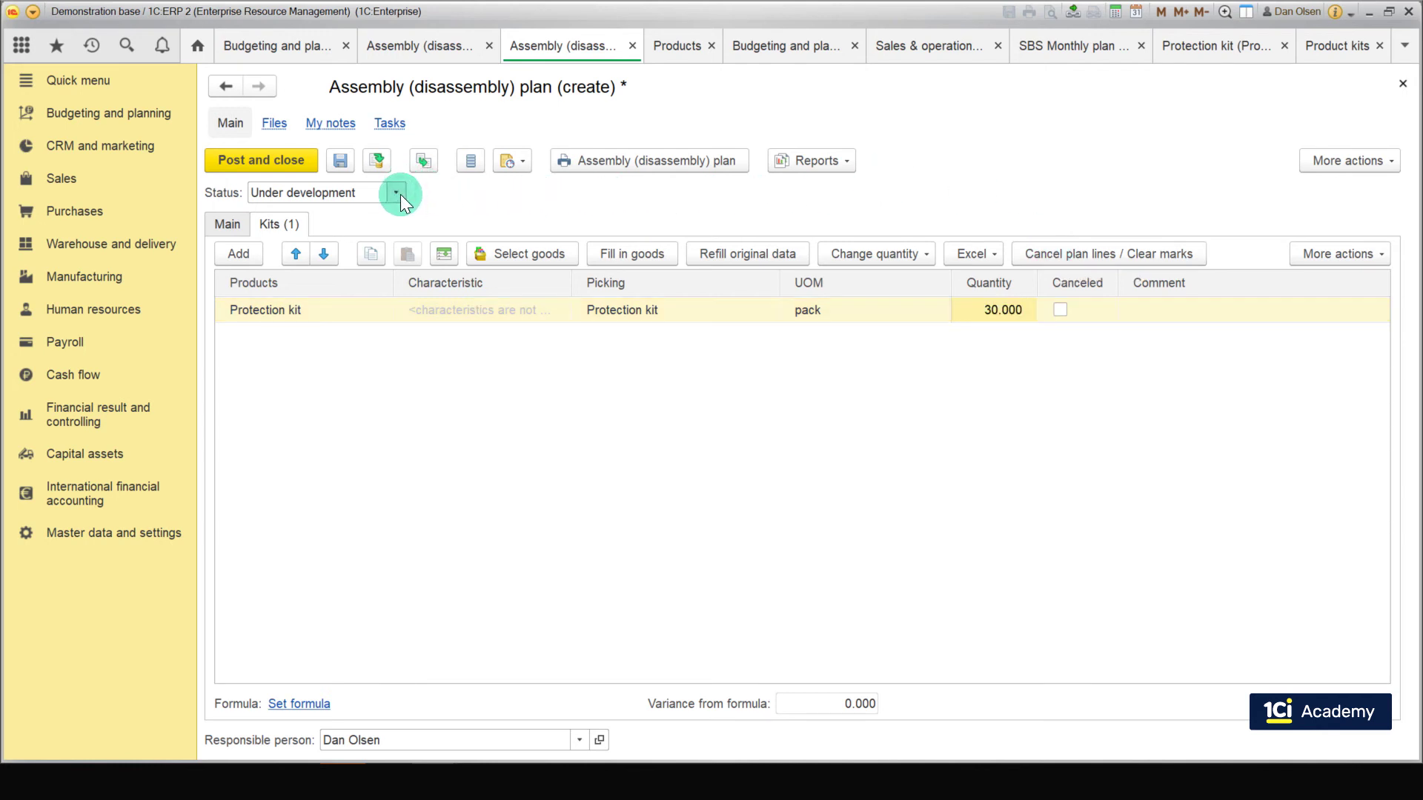
click(321, 295)
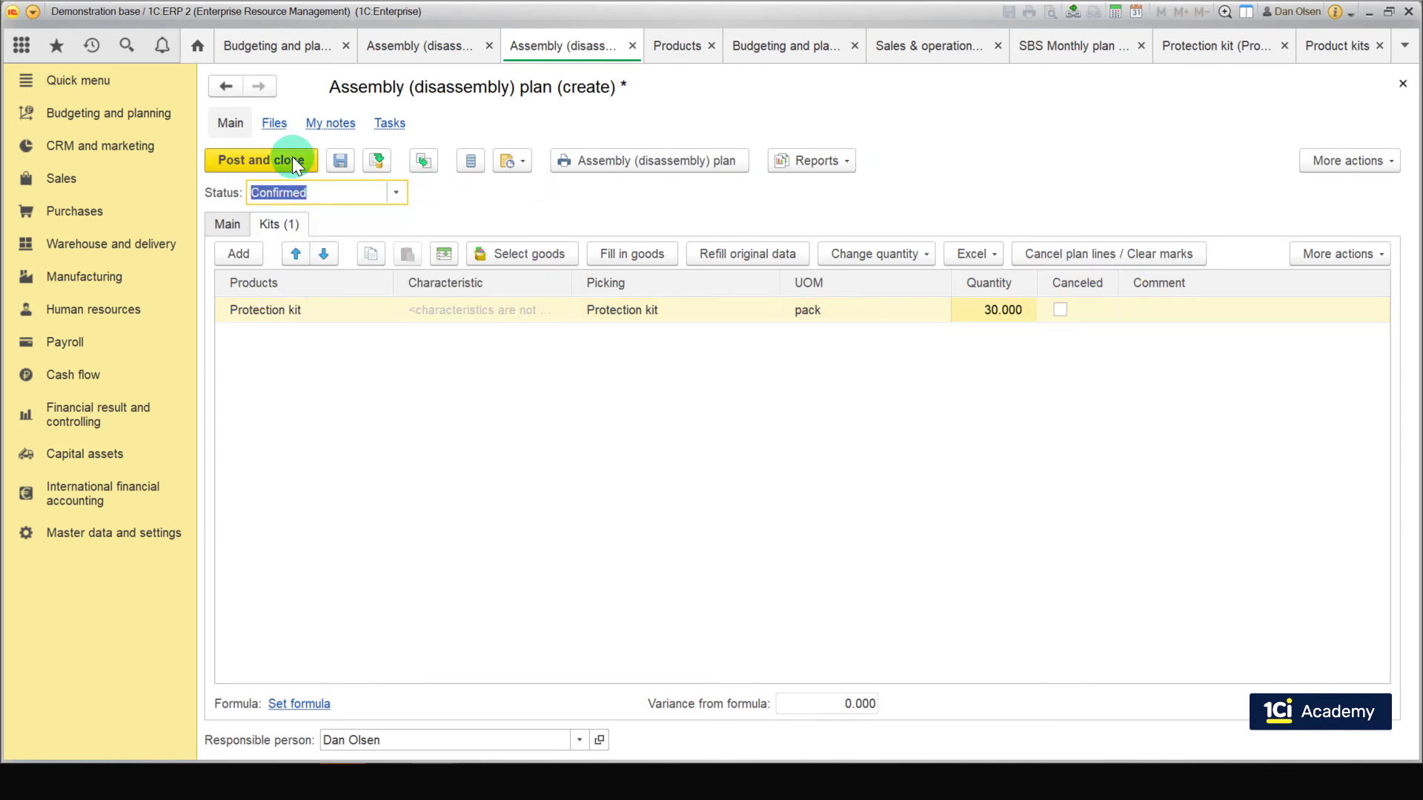
click(292, 158)
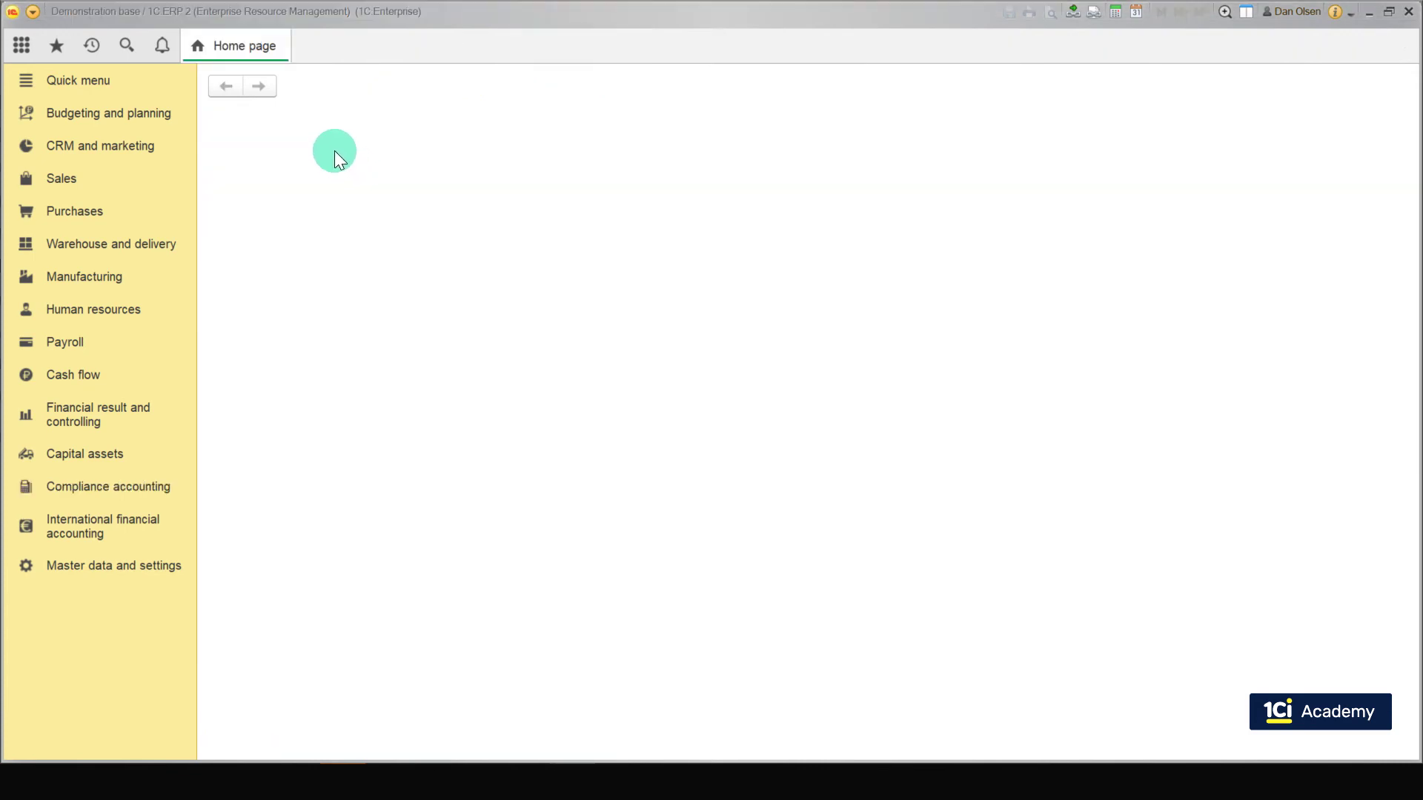
Step: Open the Assembly (disassembly) plan fulfillment report from the budgeting and planning reports
click(172, 115)
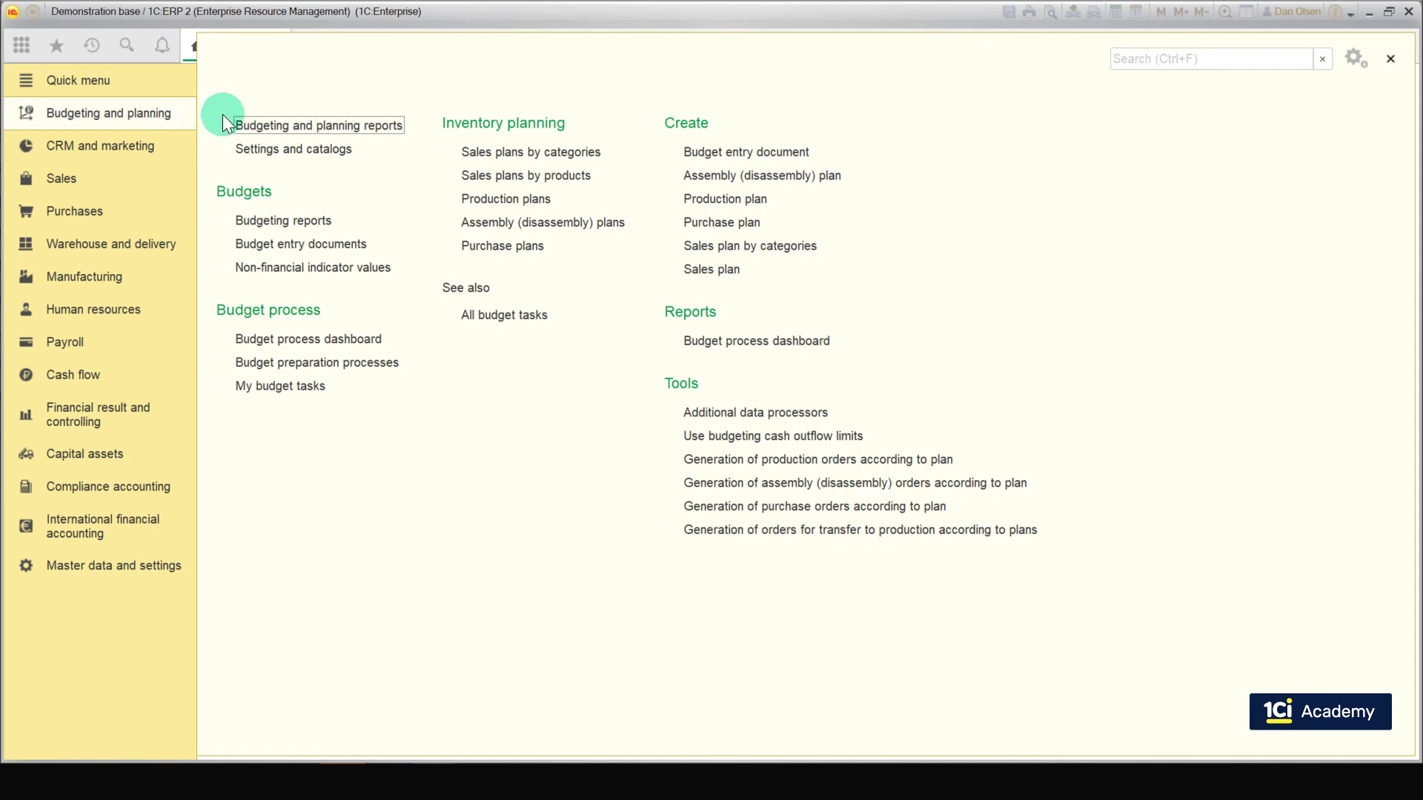
click(256, 125)
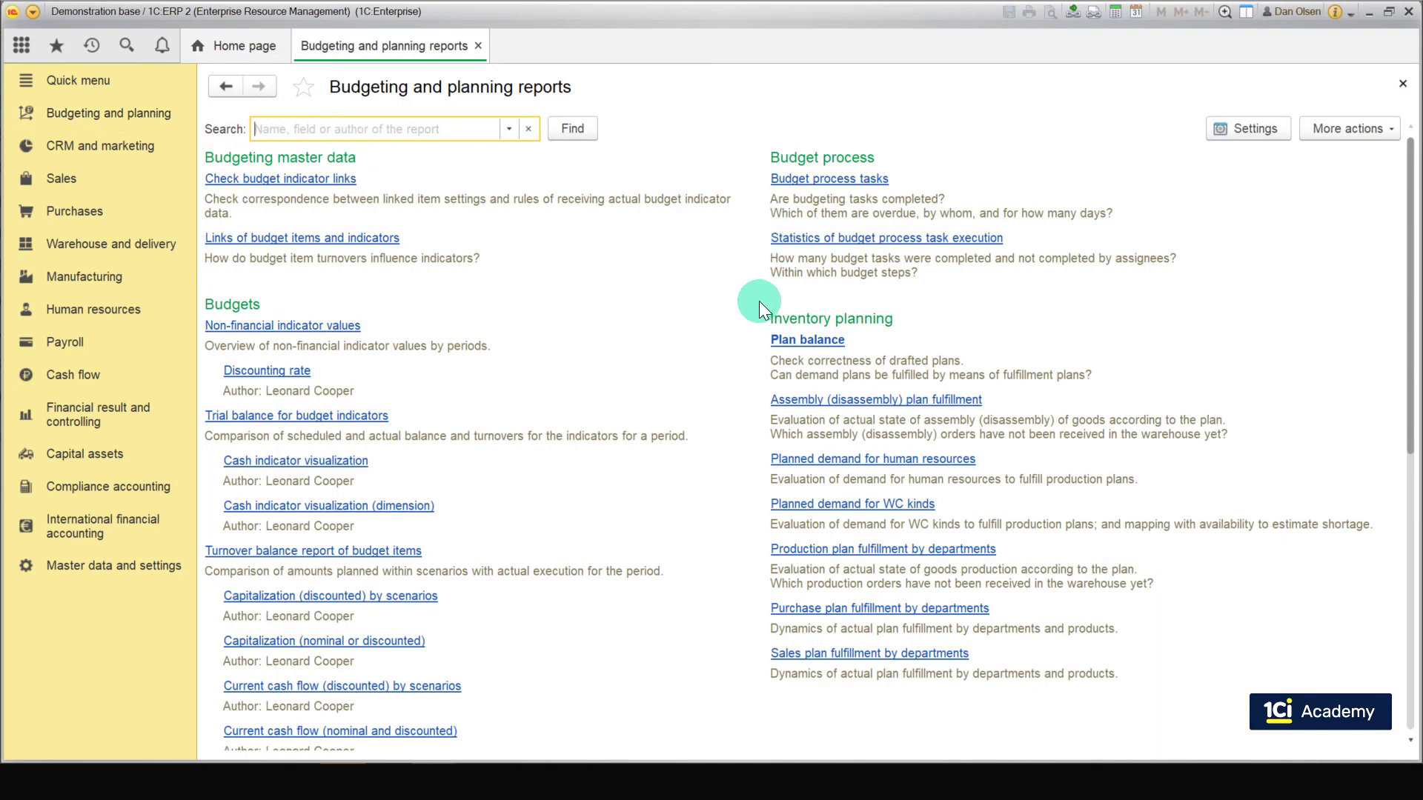
click(790, 397)
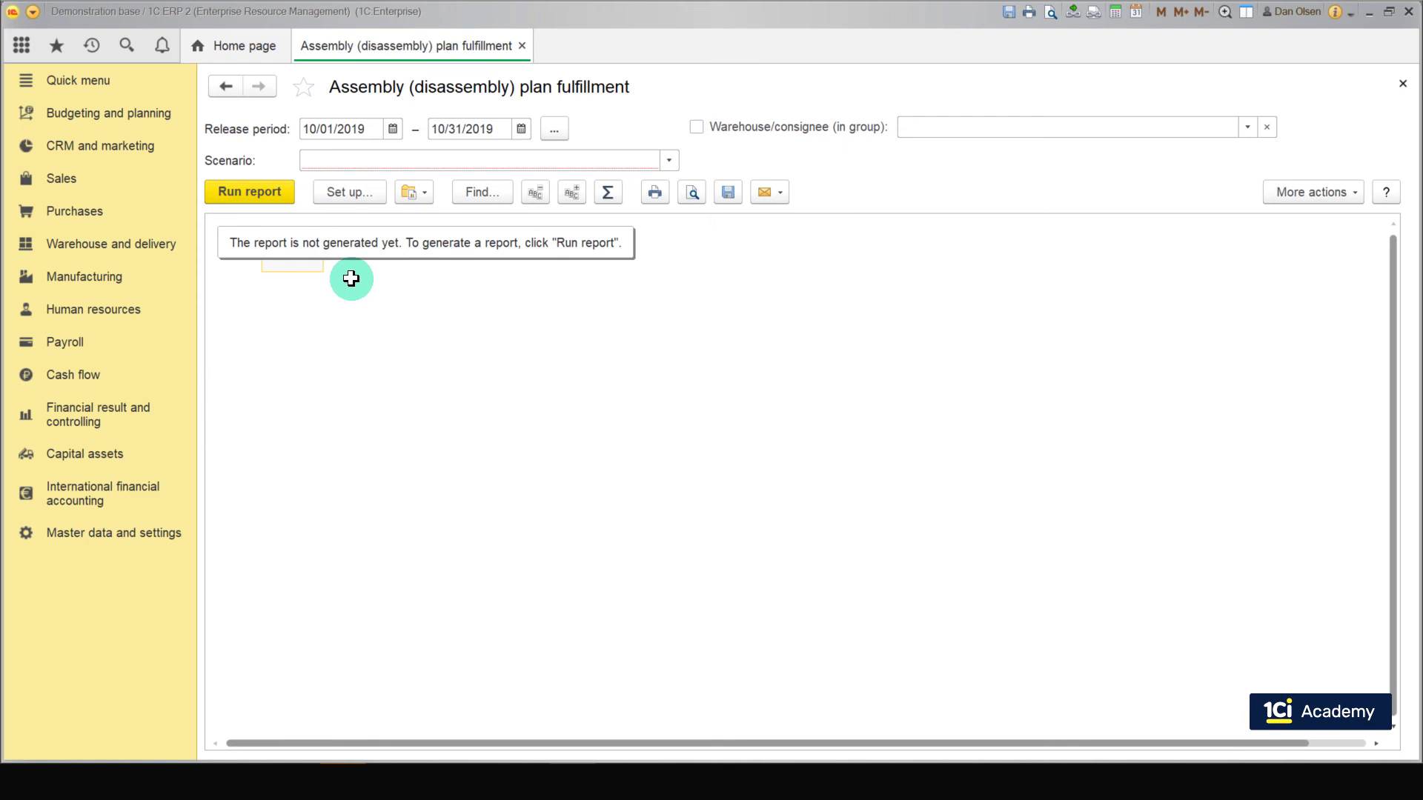
Step: Start generating assembly (disassembly) orders by plan for the SBS Monthly plan scenario and SBS Manufacturing, and proceed to the order content
click(143, 248)
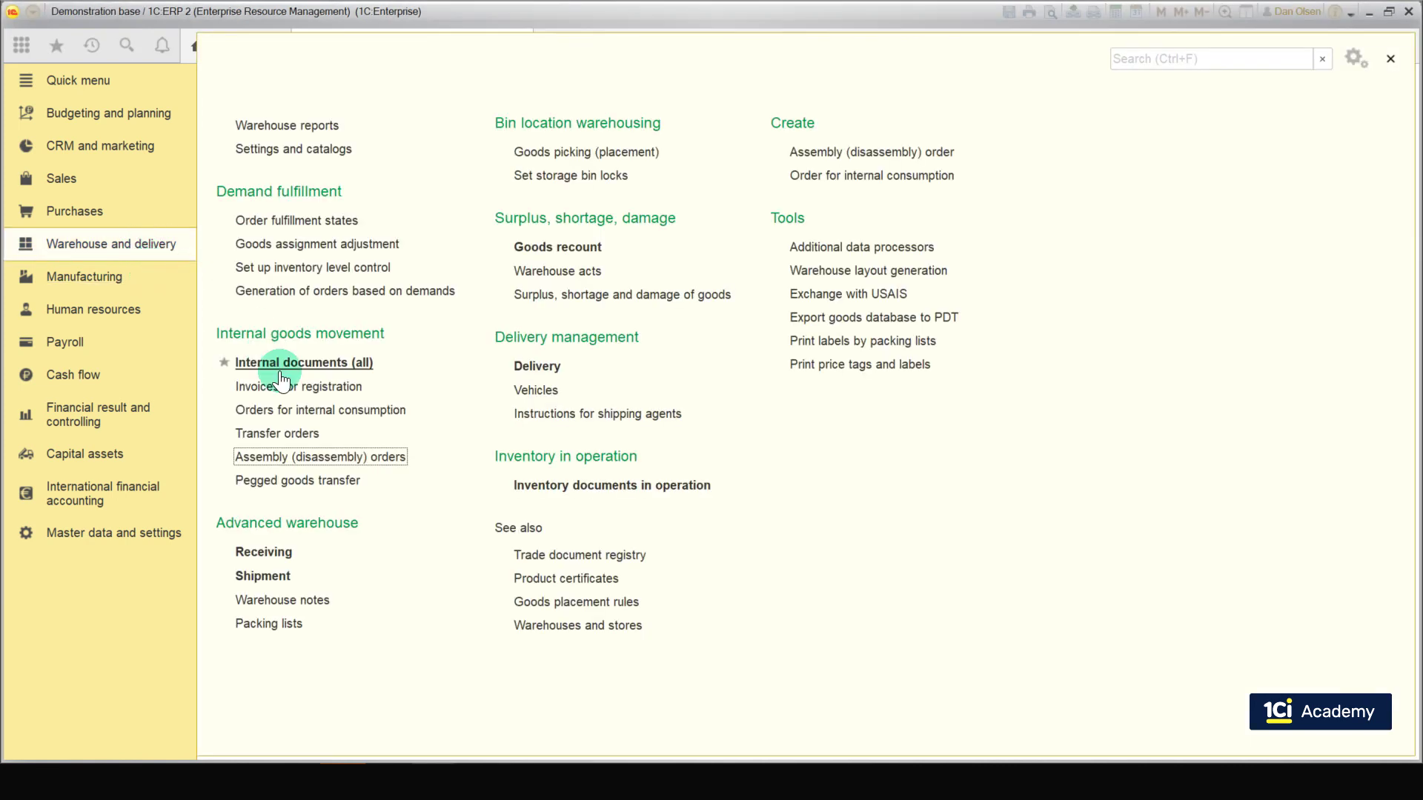
click(287, 457)
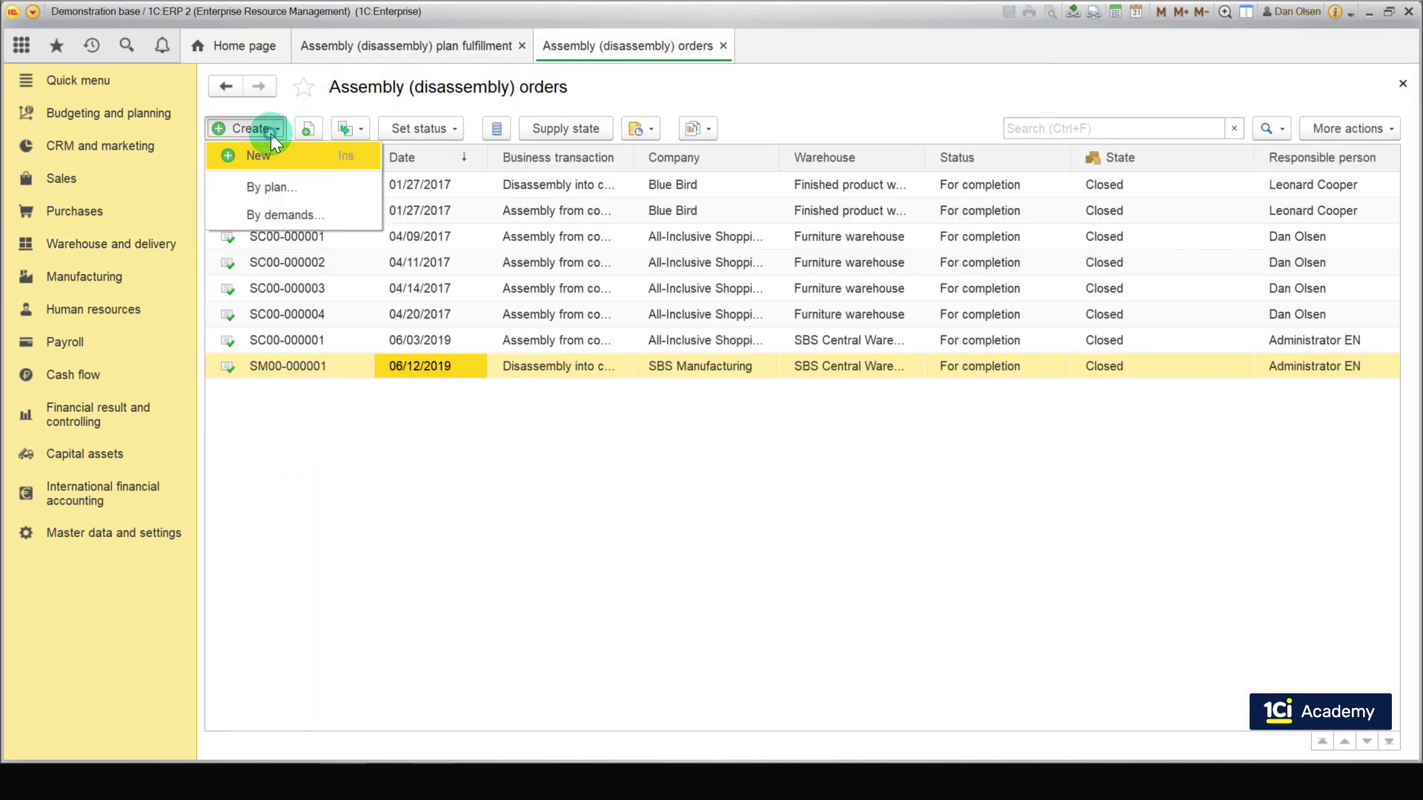
click(292, 191)
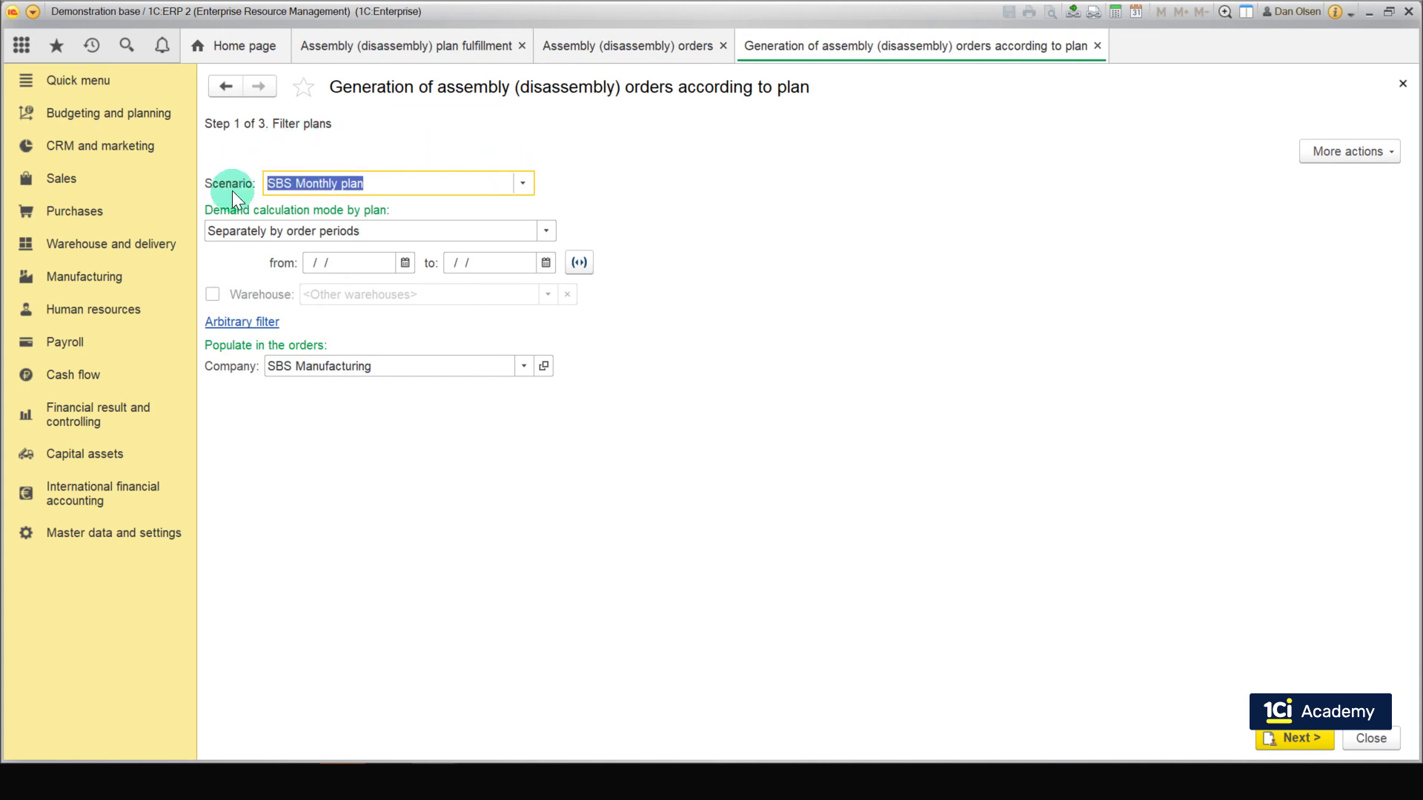
click(524, 366)
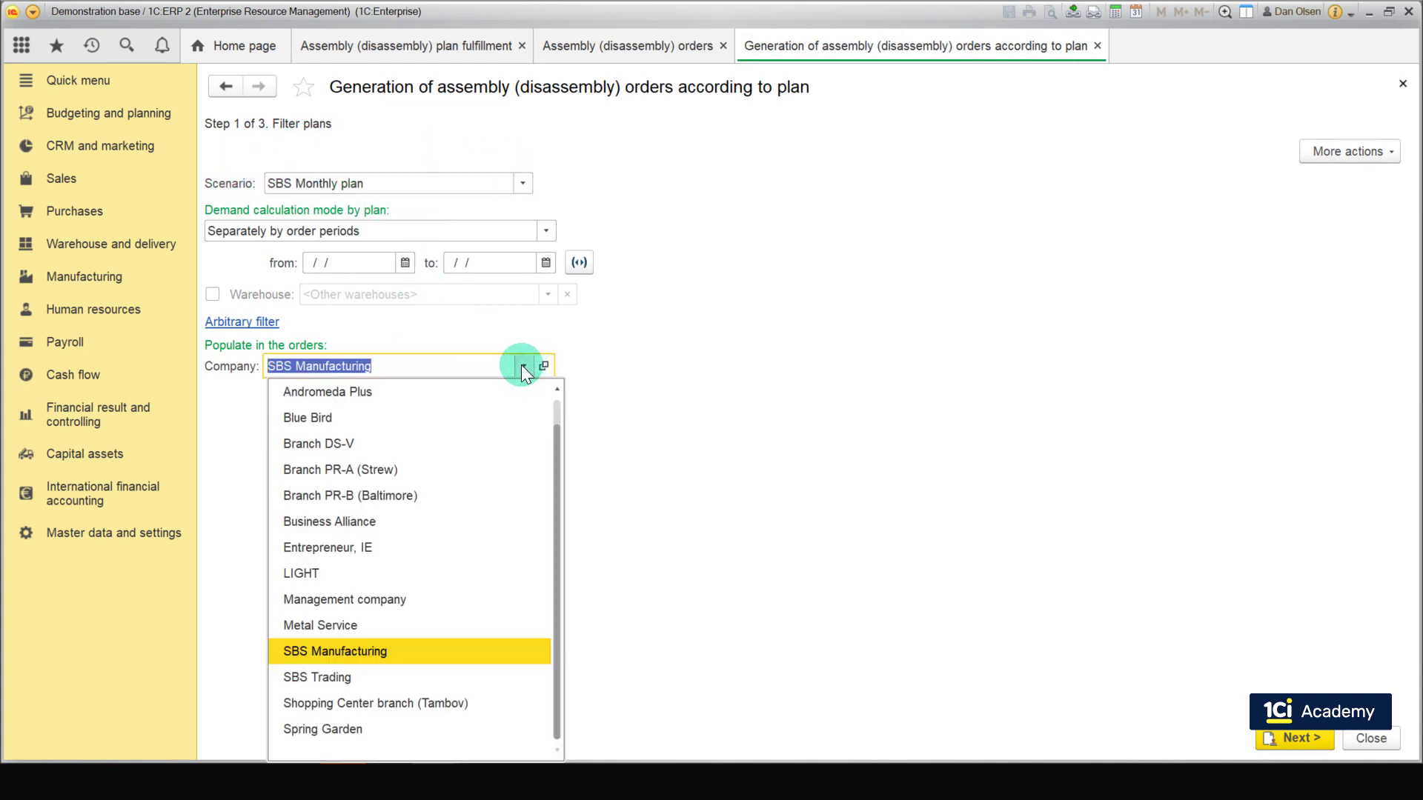
click(396, 651)
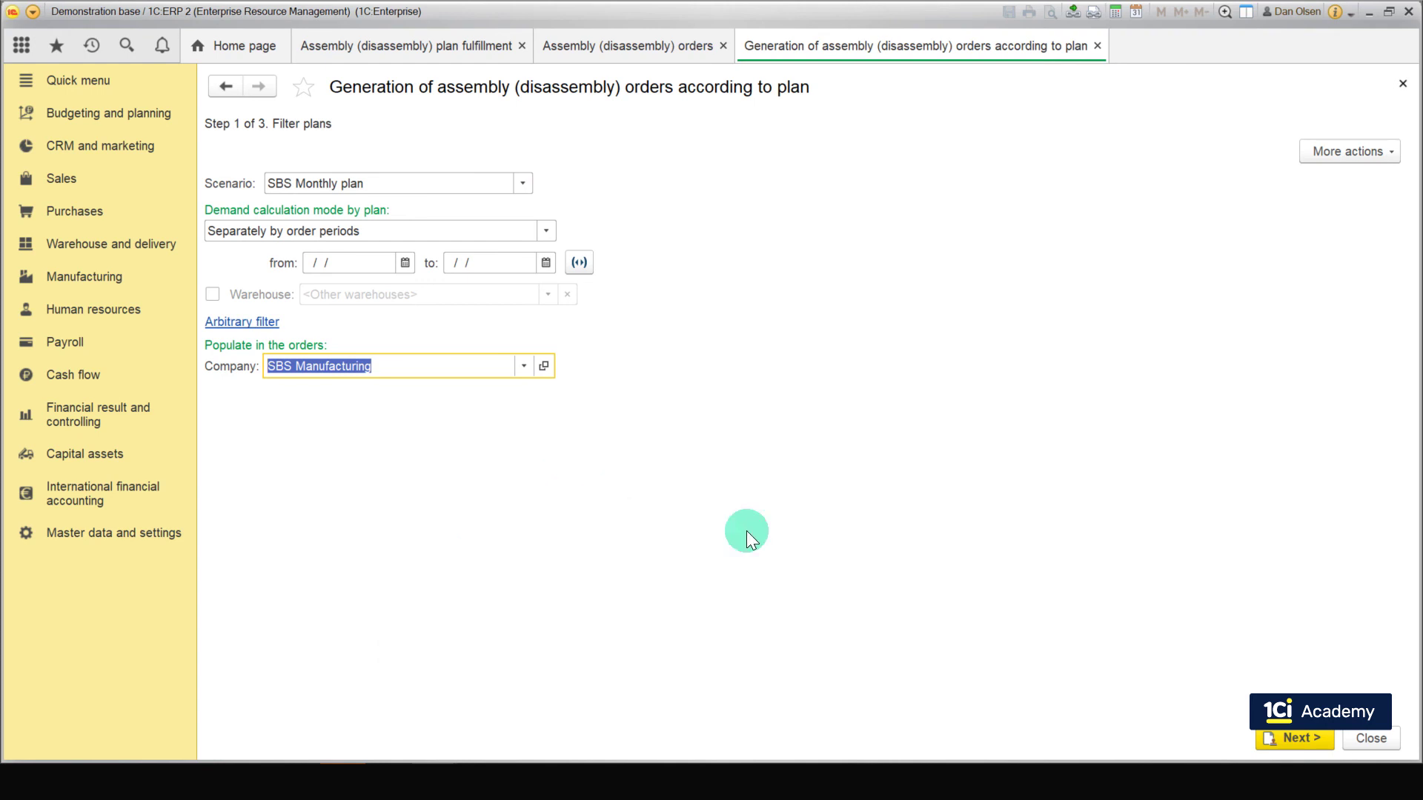
click(1270, 731)
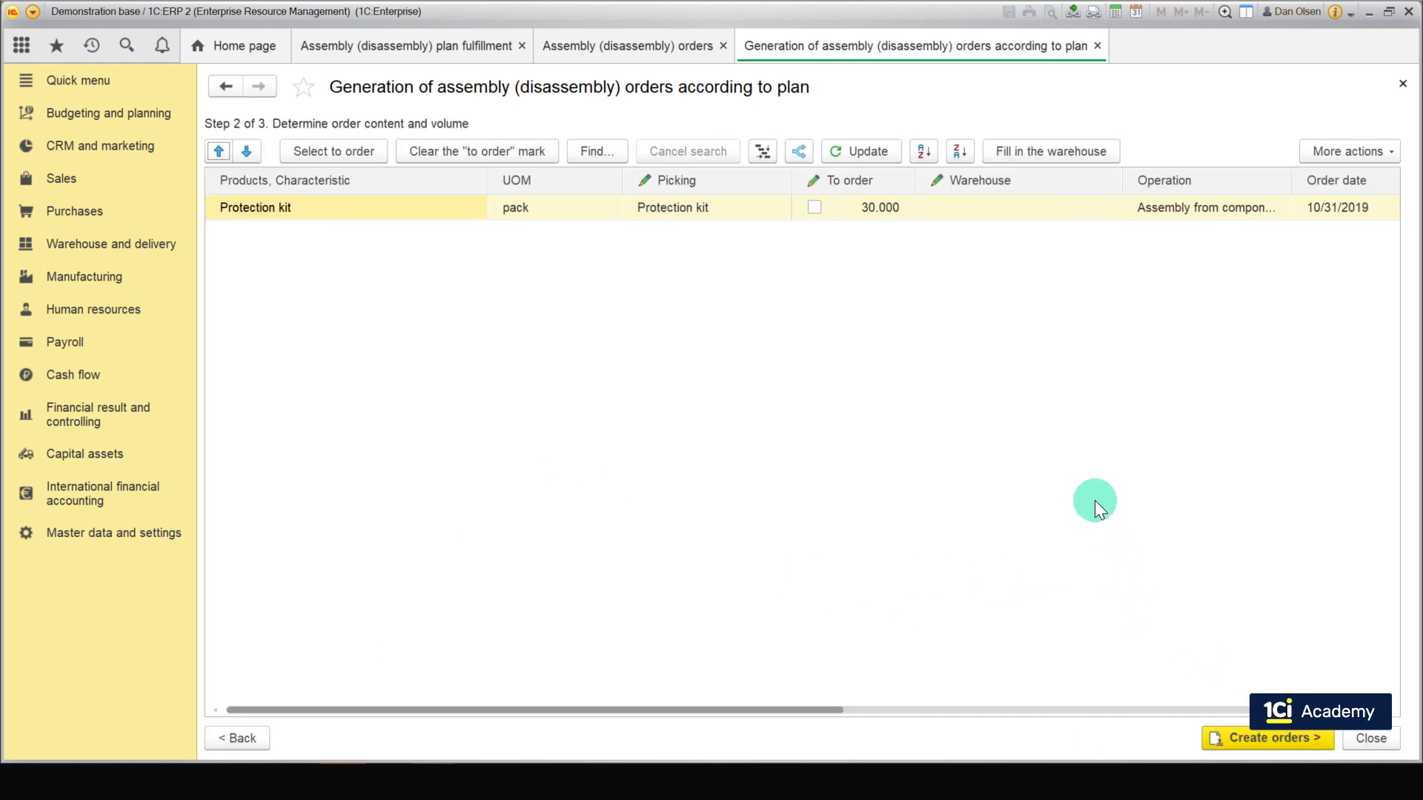
Step: Mark the Protection kit line to order, assign SBS Central Warehouse to it, and create the assembly order
click(814, 207)
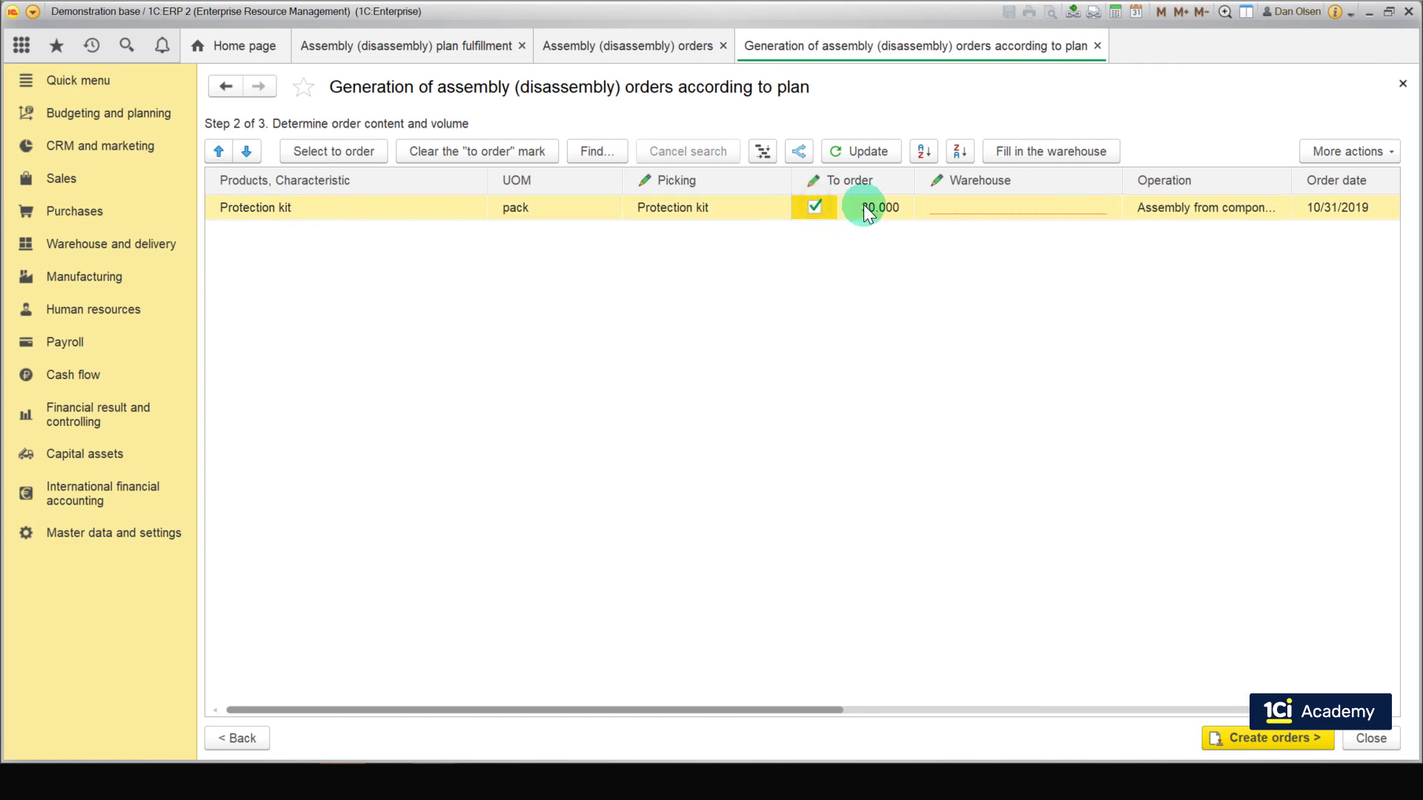
click(963, 212)
click(980, 259)
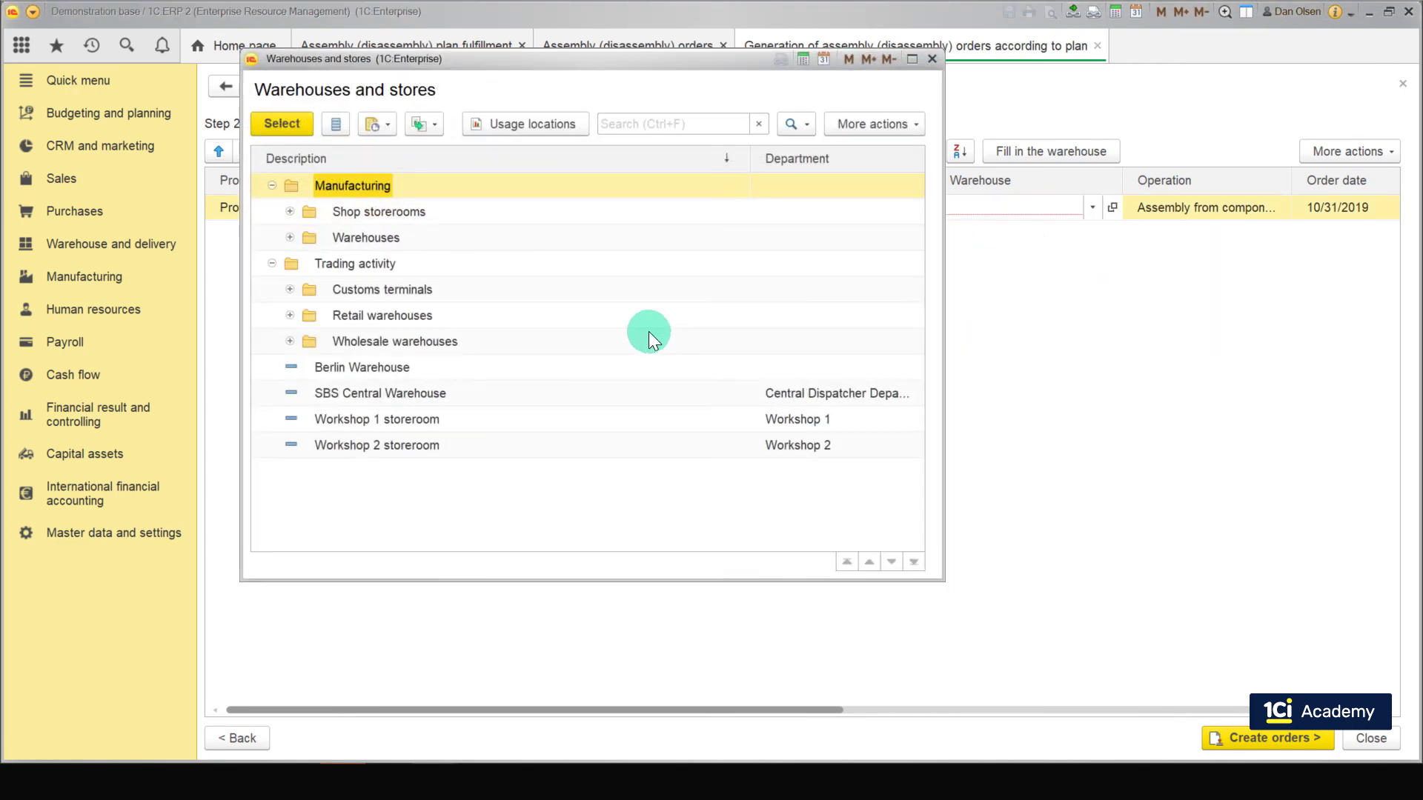
double_click(348, 399)
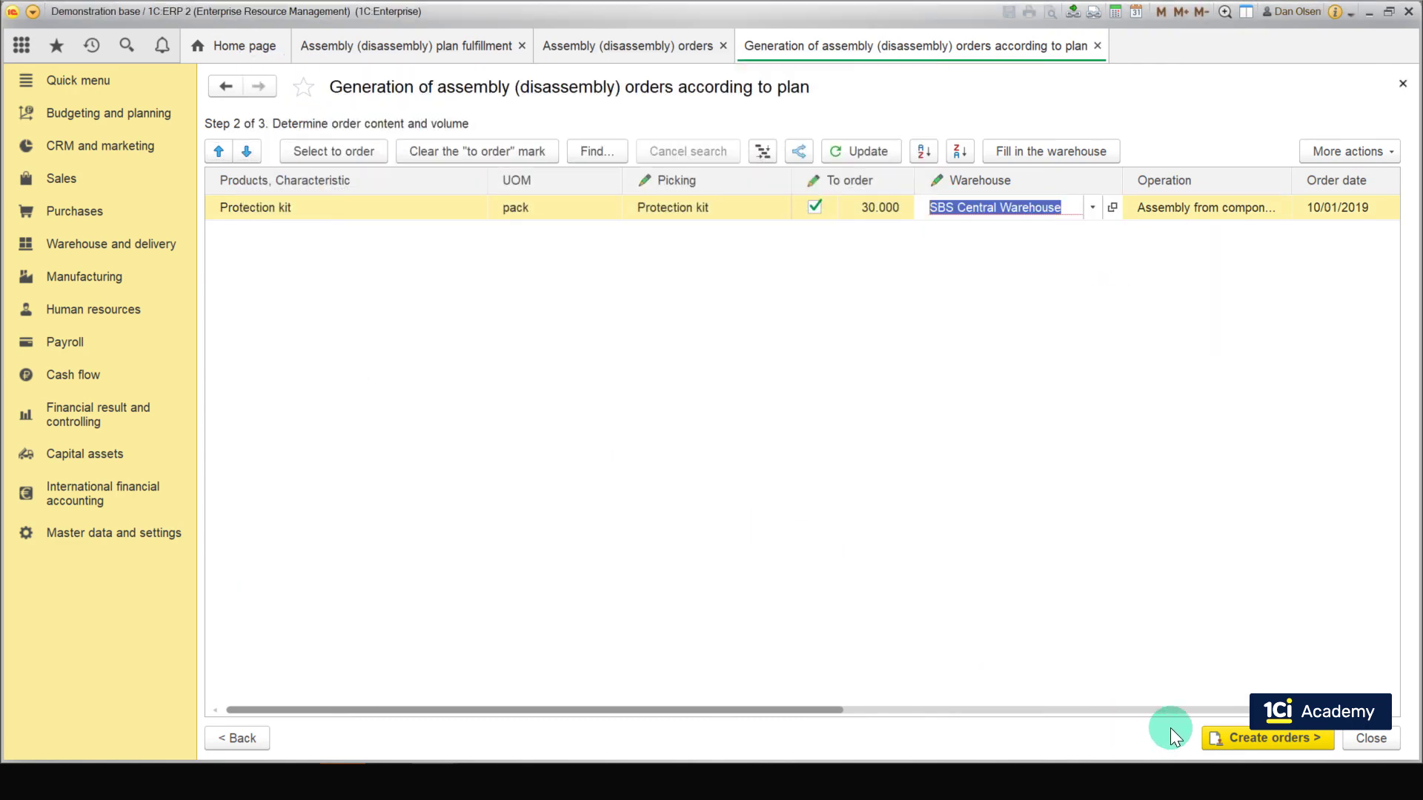
click(1226, 729)
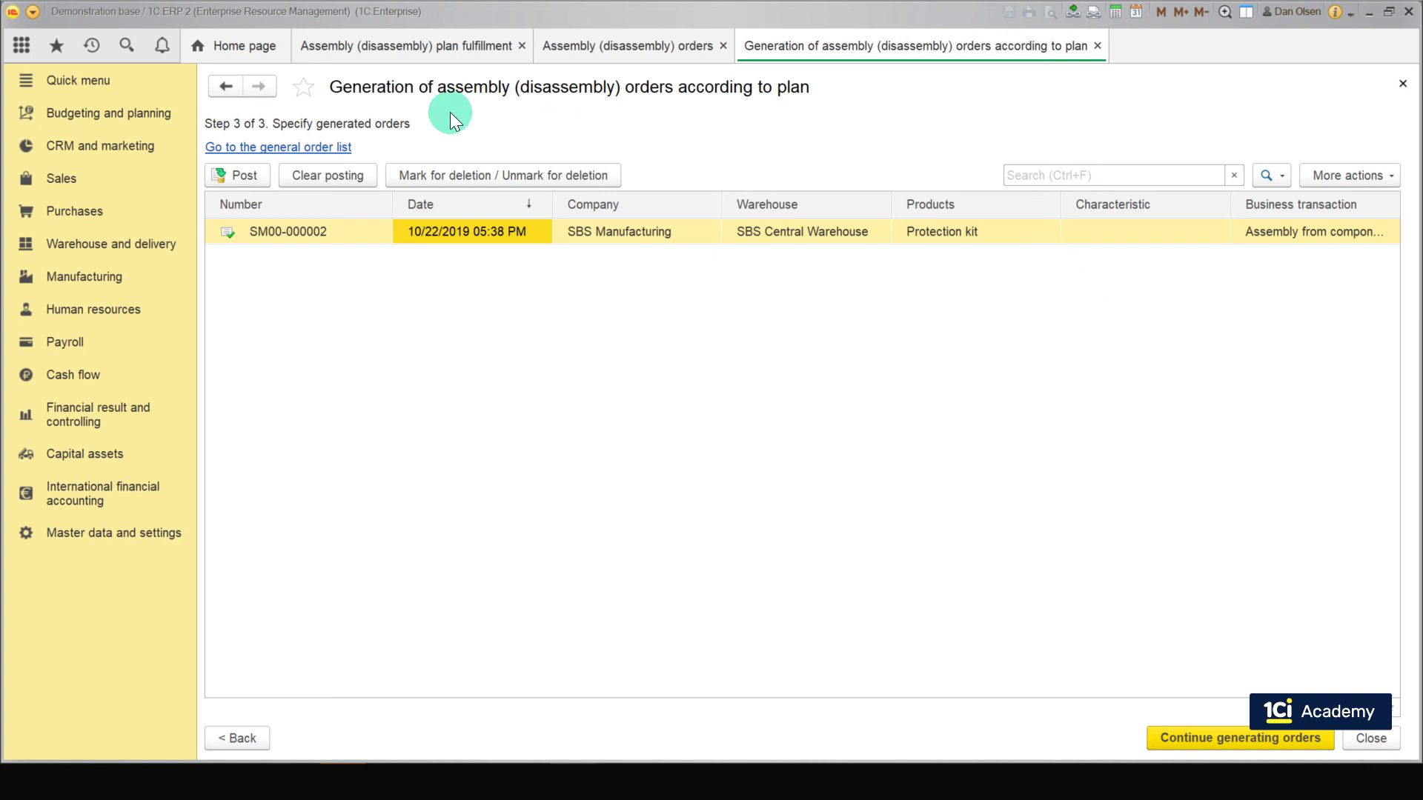
Step: Run the Assembly (disassembly) plan fulfillment report for the SBS Monthly plan scenario
click(384, 46)
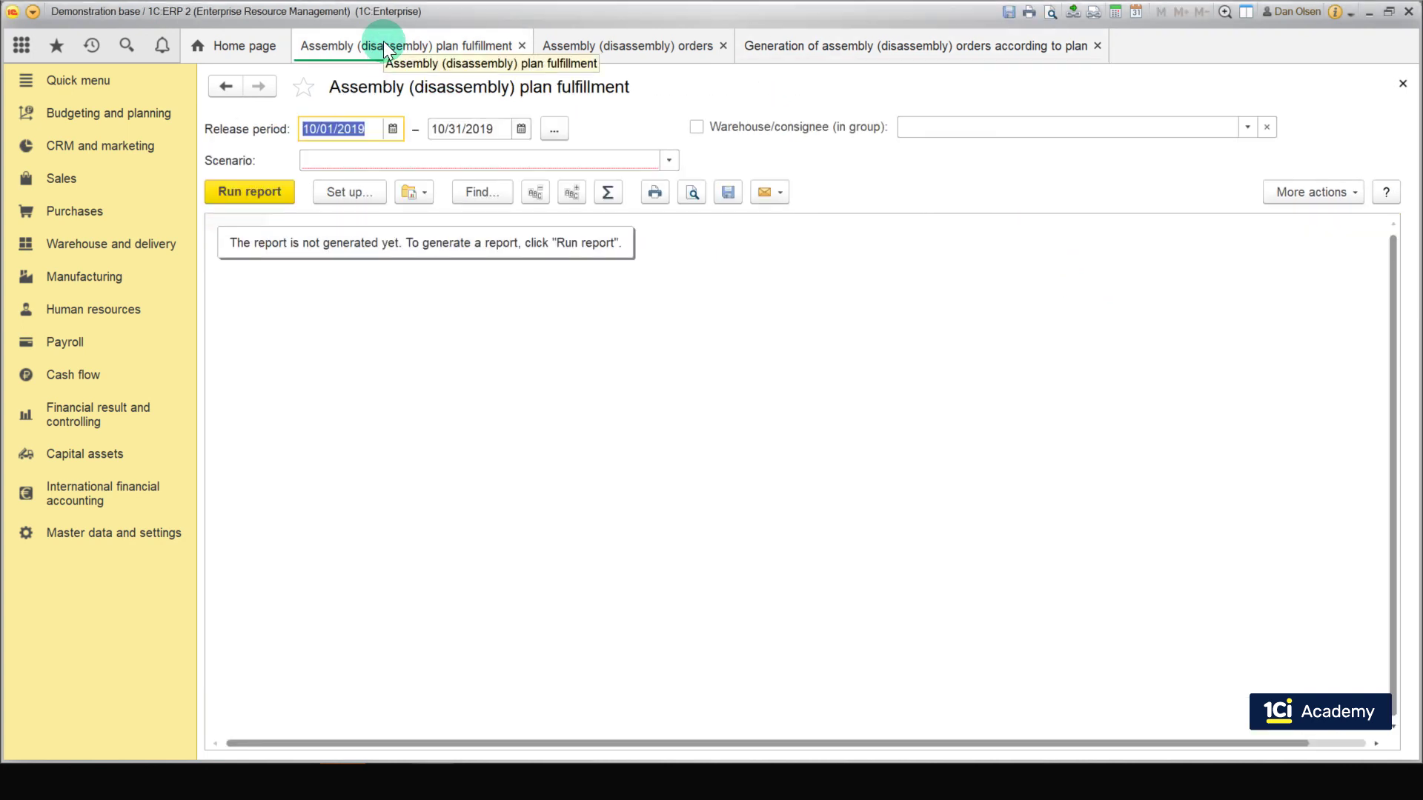
click(668, 163)
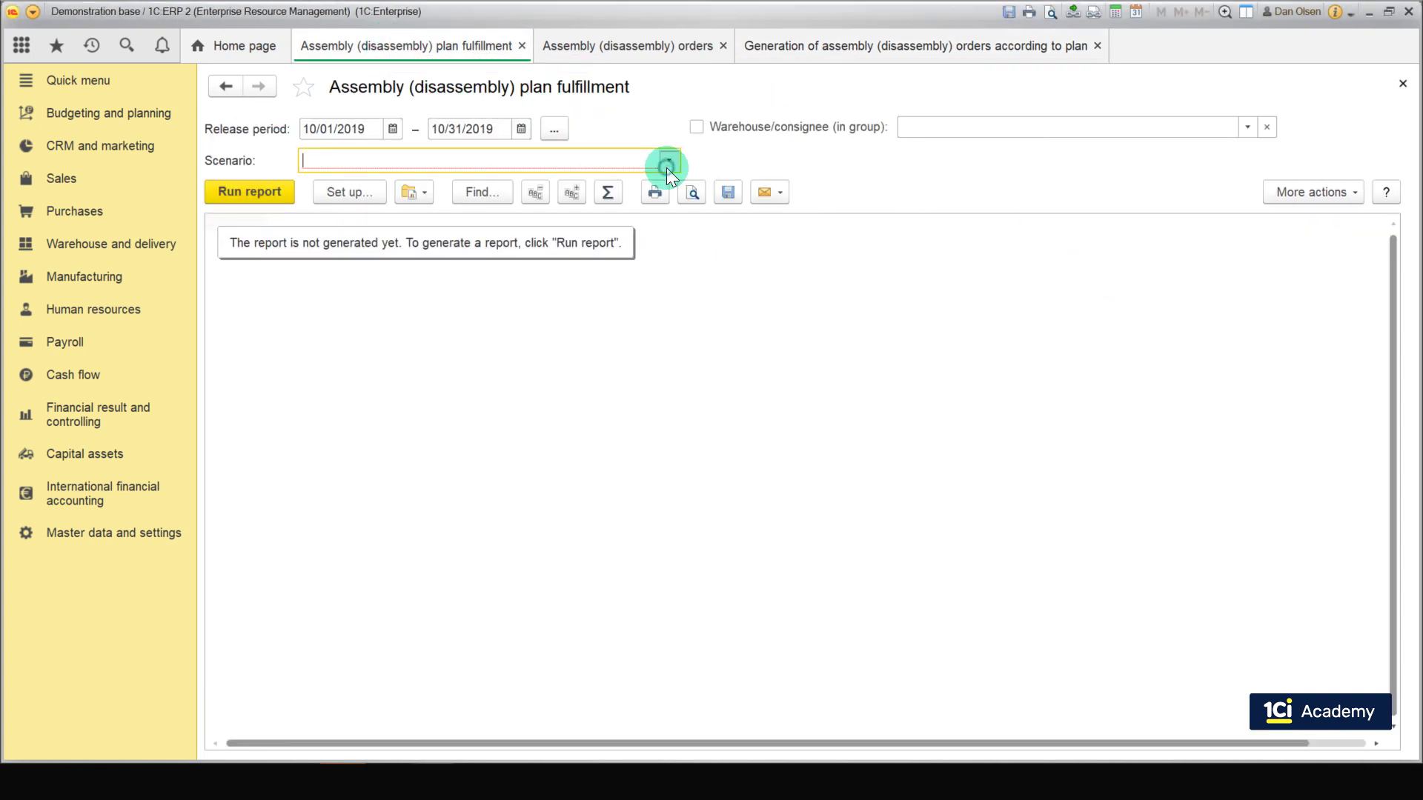
click(544, 189)
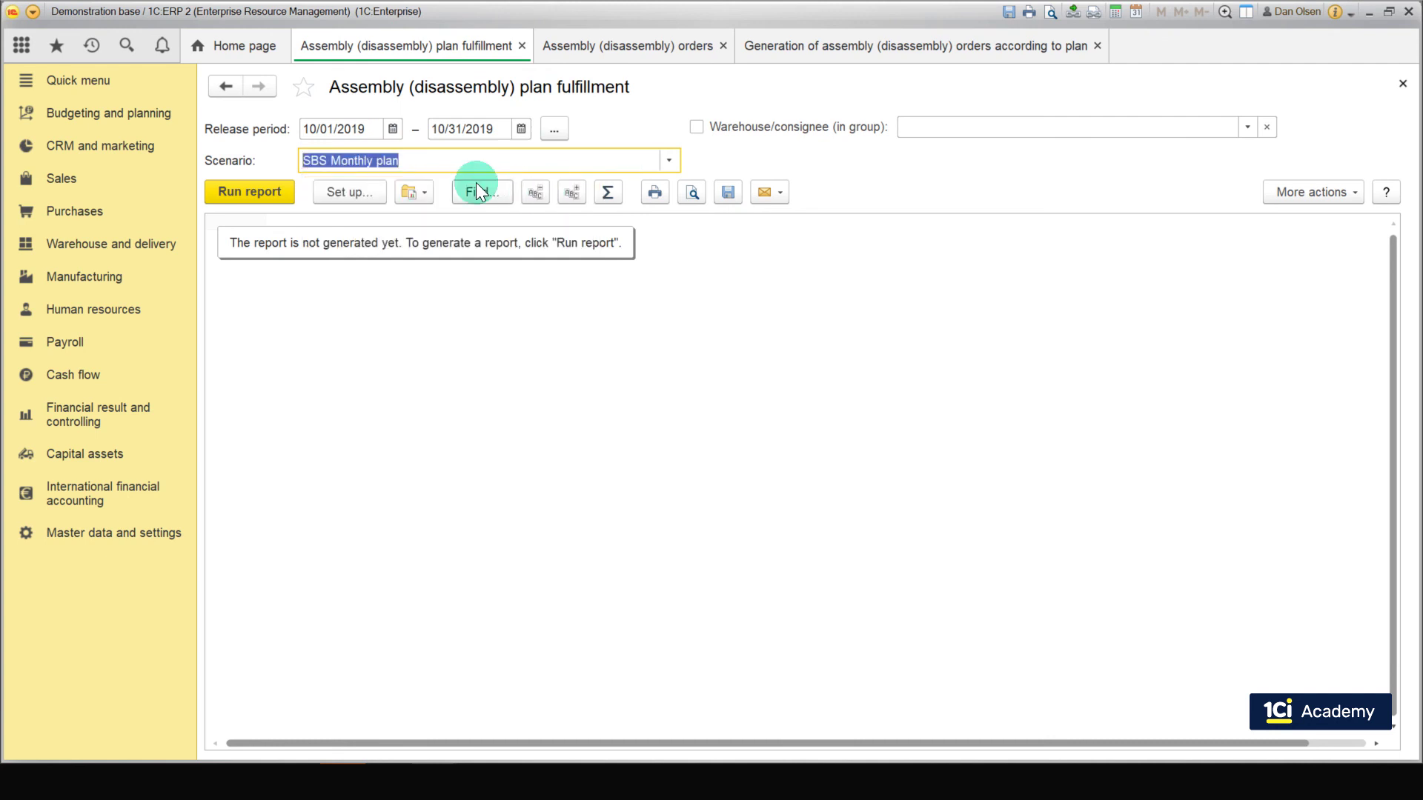
click(281, 194)
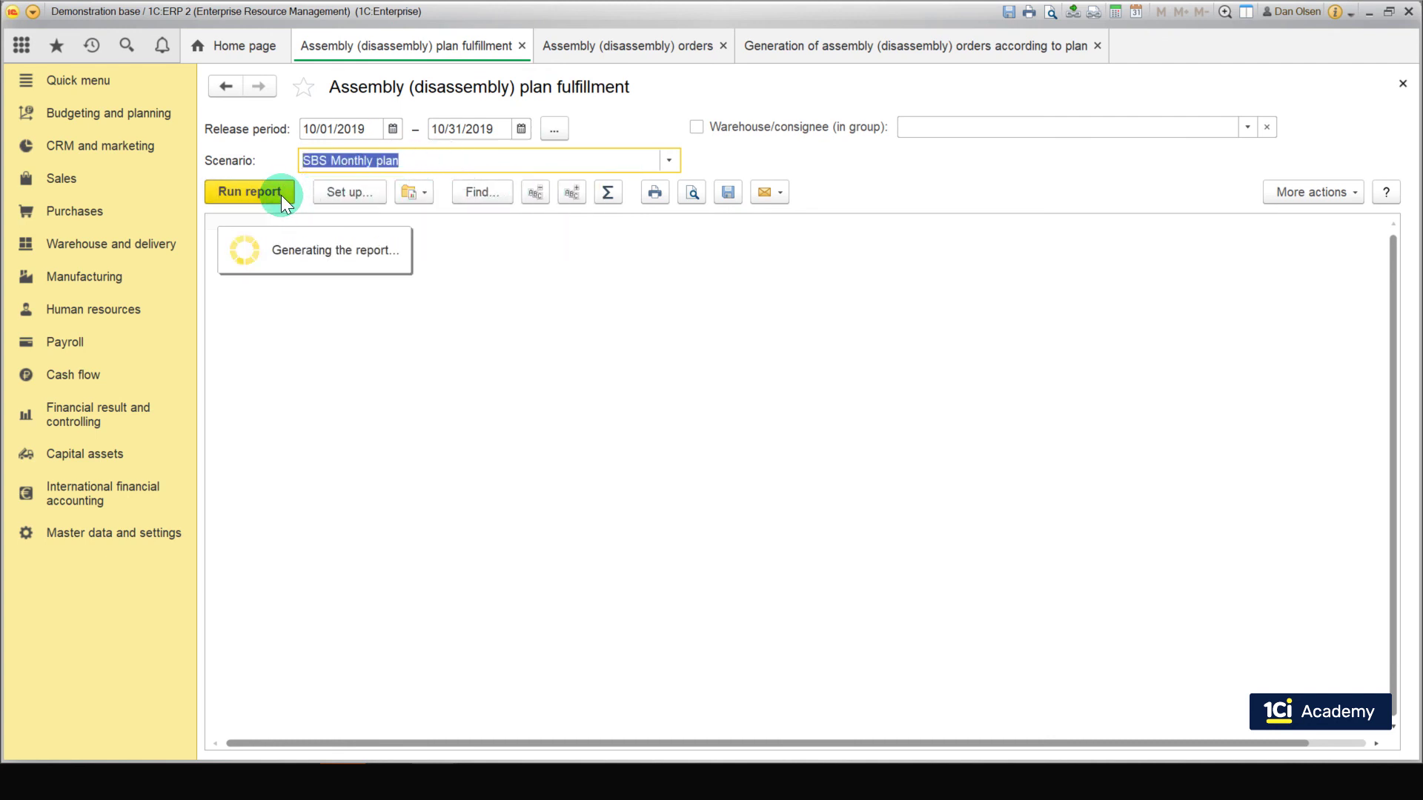